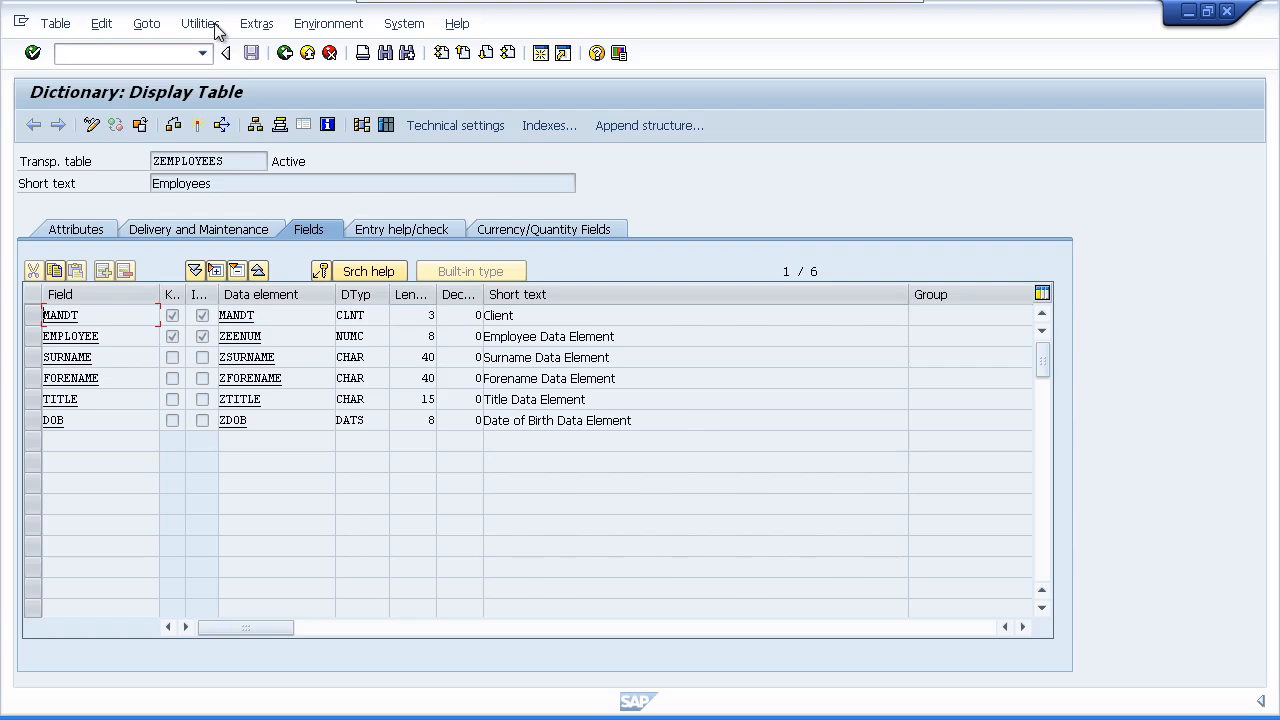
Open the form for creating new entries in the ZEMPLOYEES table's contents.
click(215, 26)
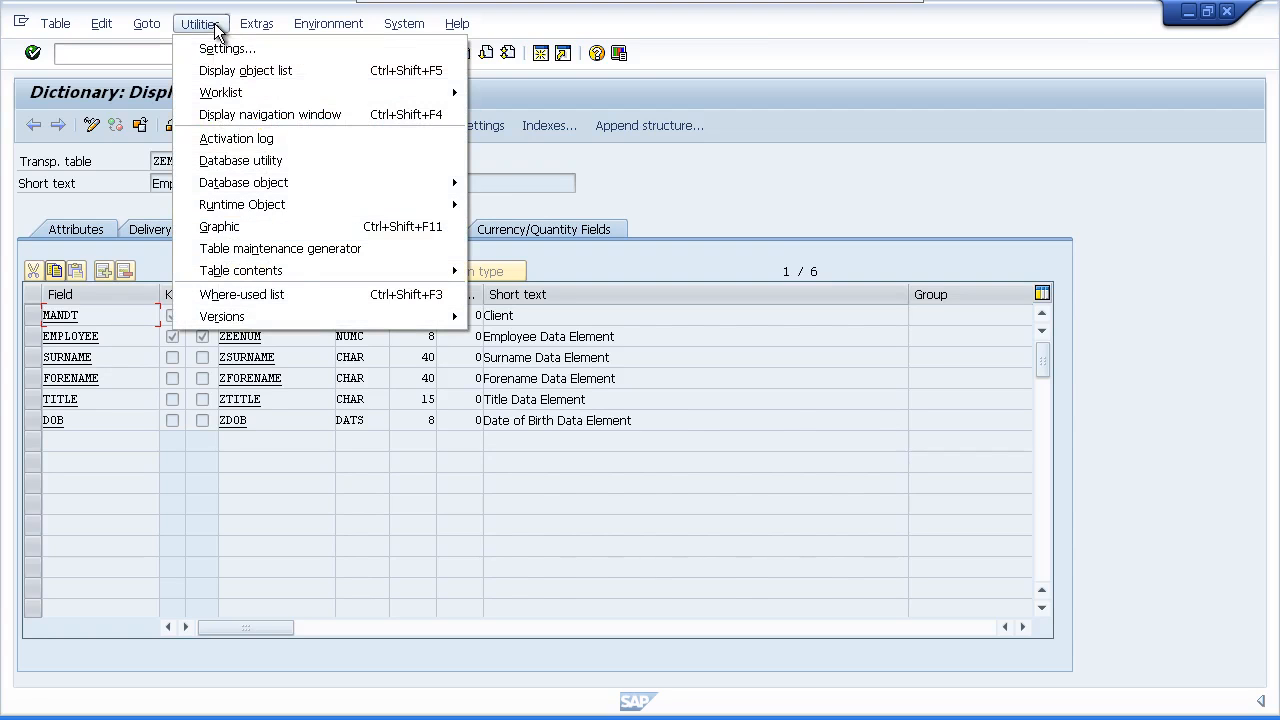
mouse_move(416, 276)
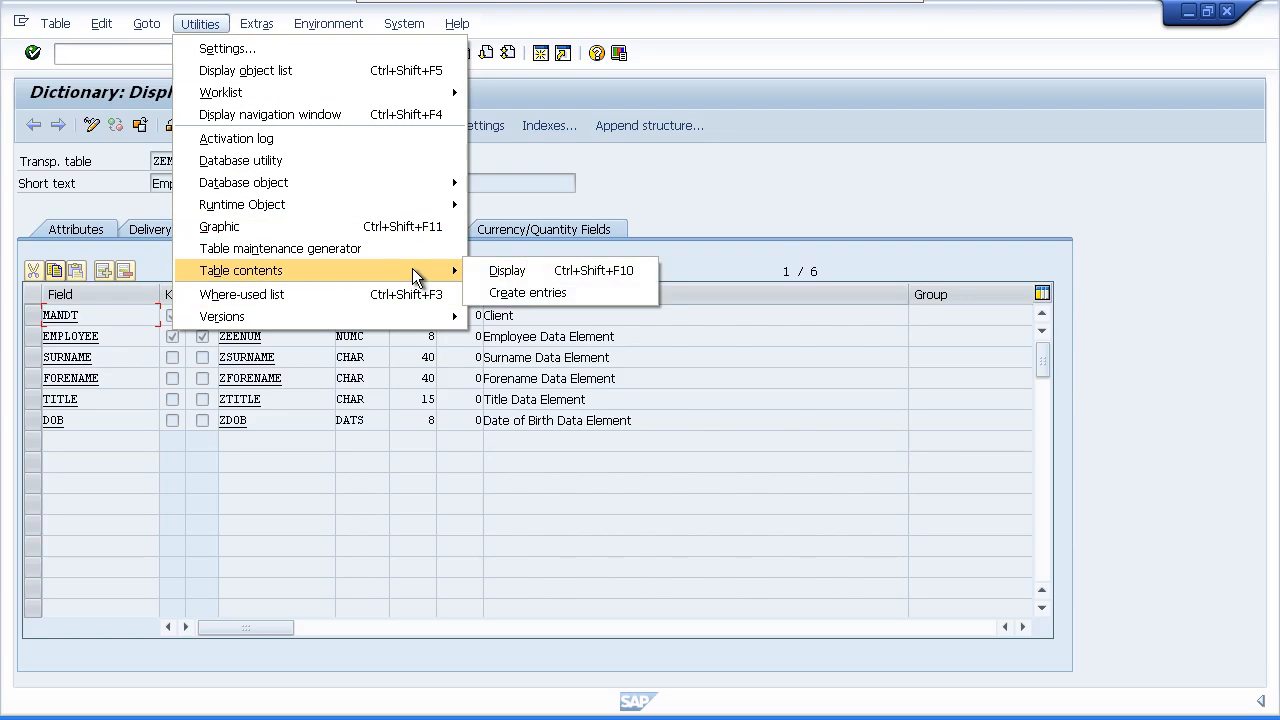
click(547, 295)
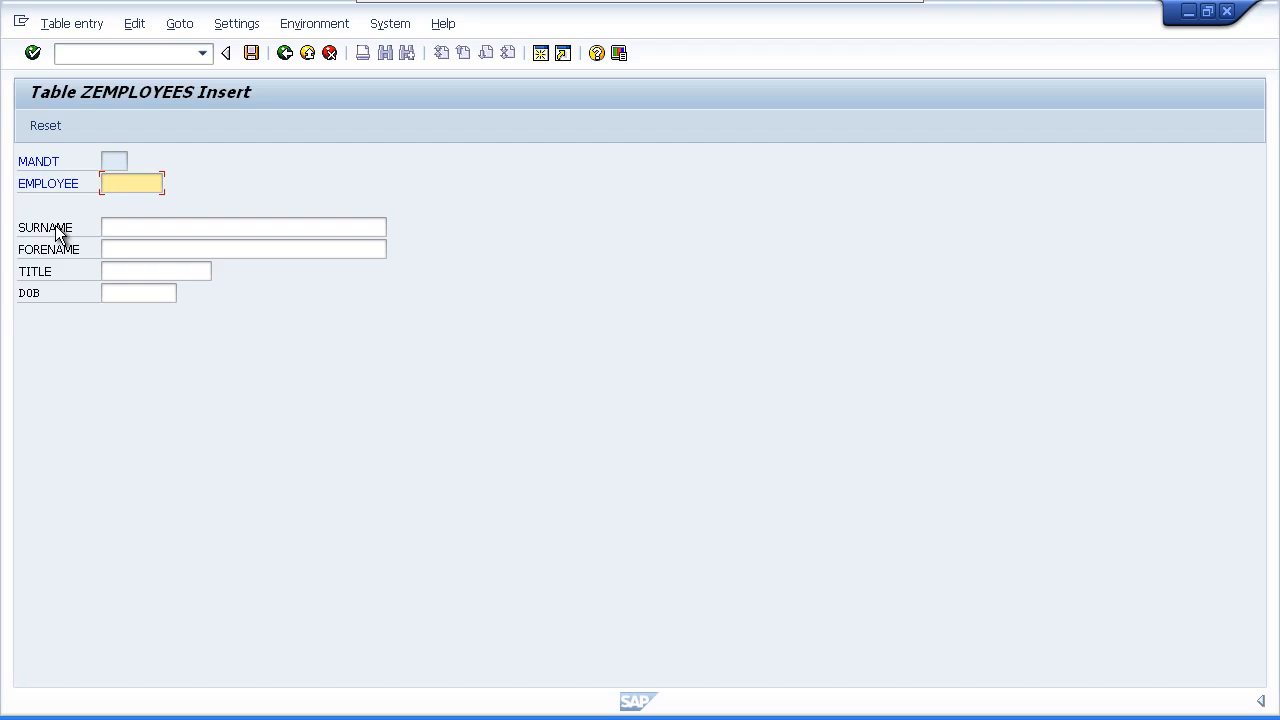
Change the user-specific Data Browser settings so the keyword display uses Field Label.
click(237, 25)
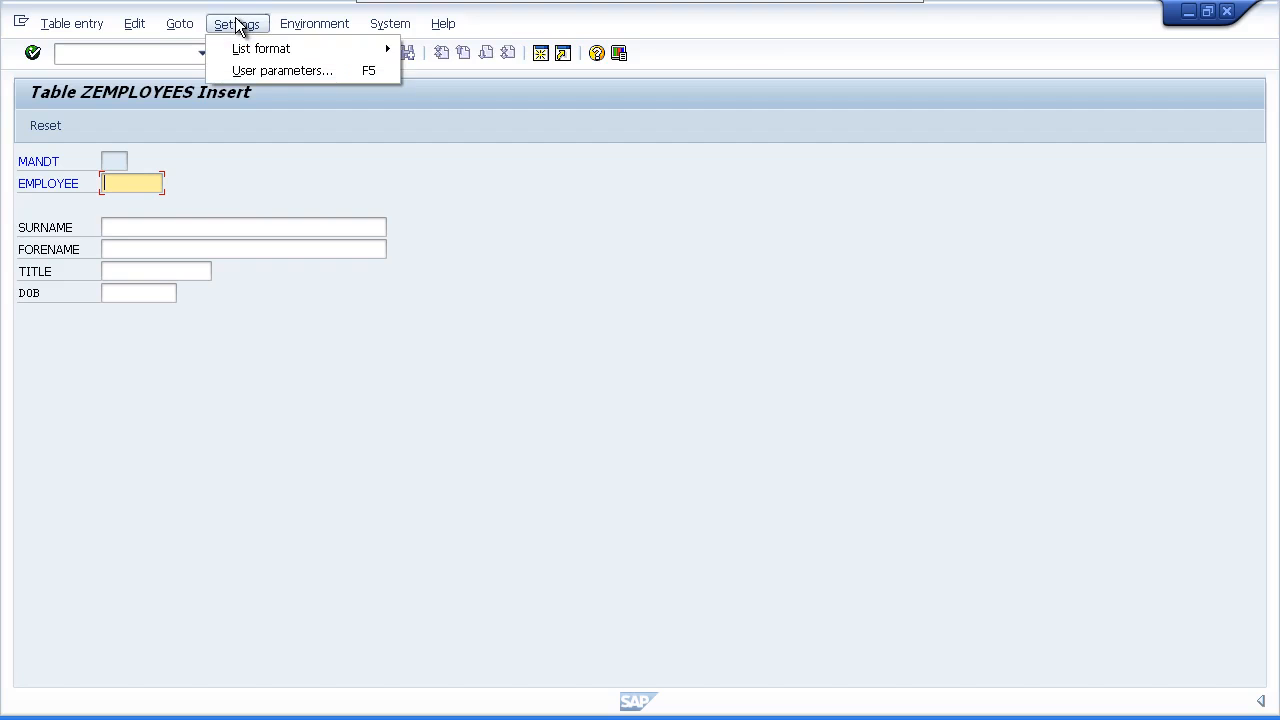
click(247, 72)
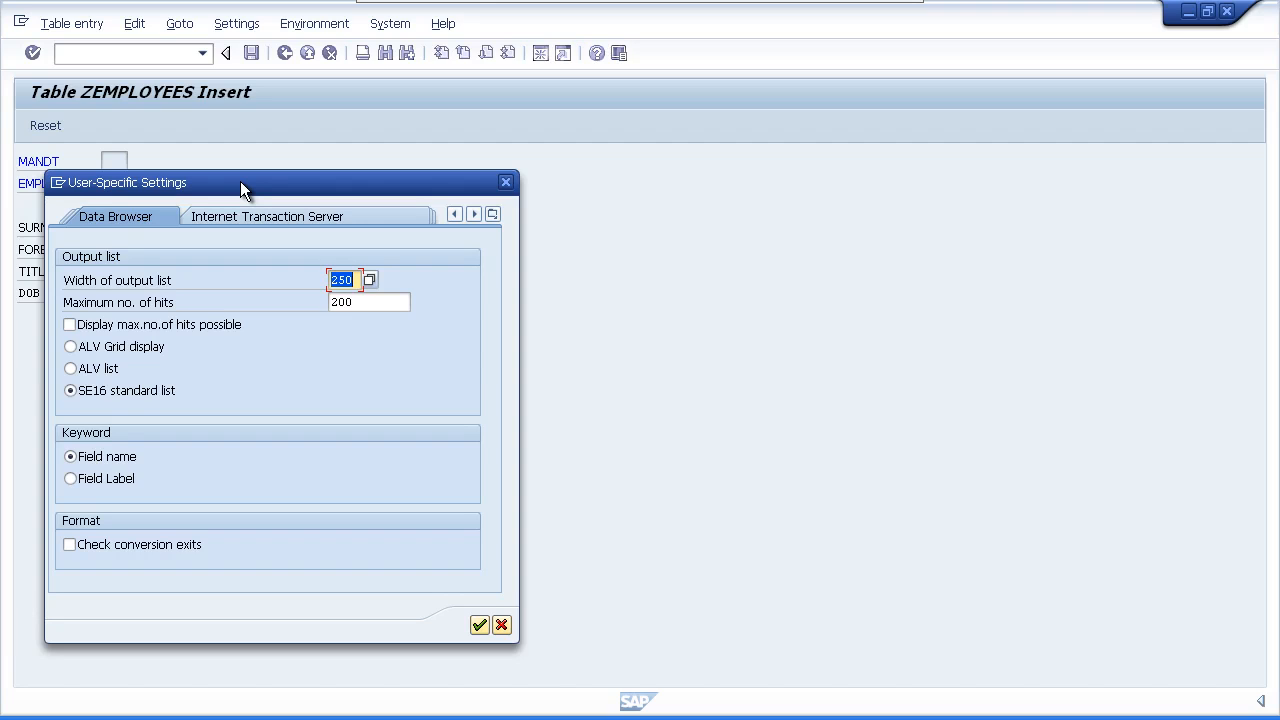
click(68, 478)
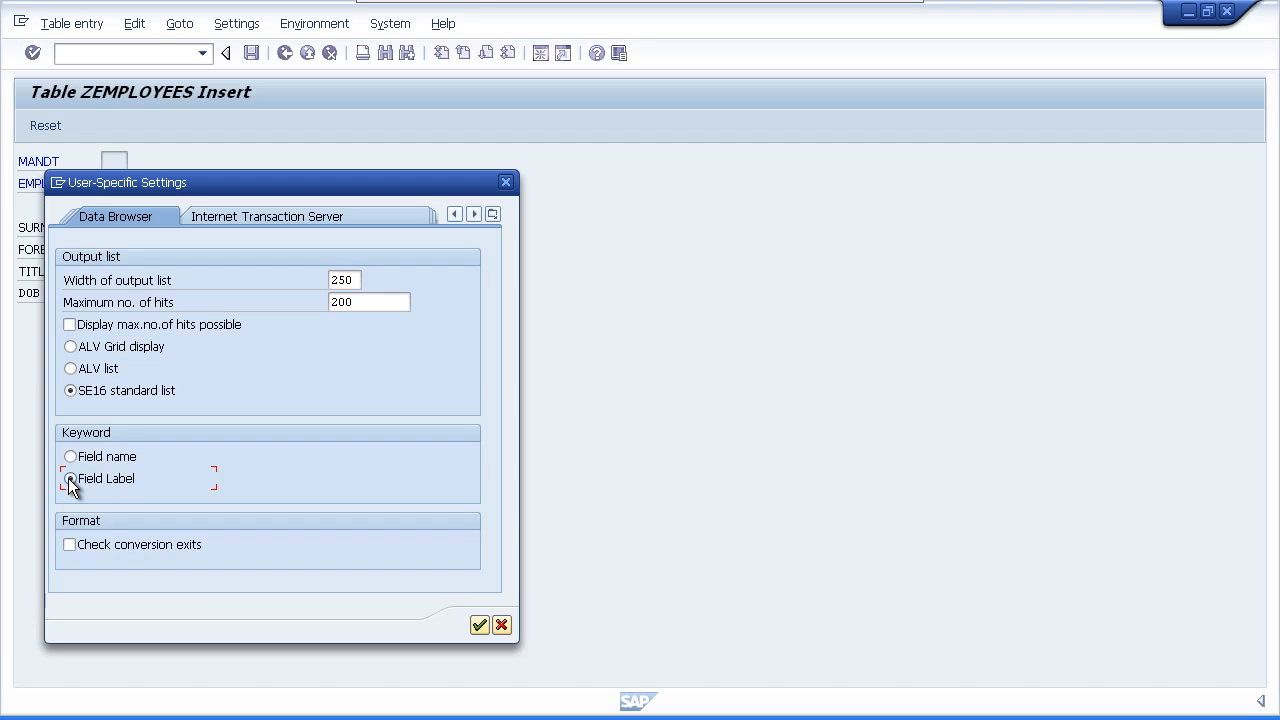
click(480, 626)
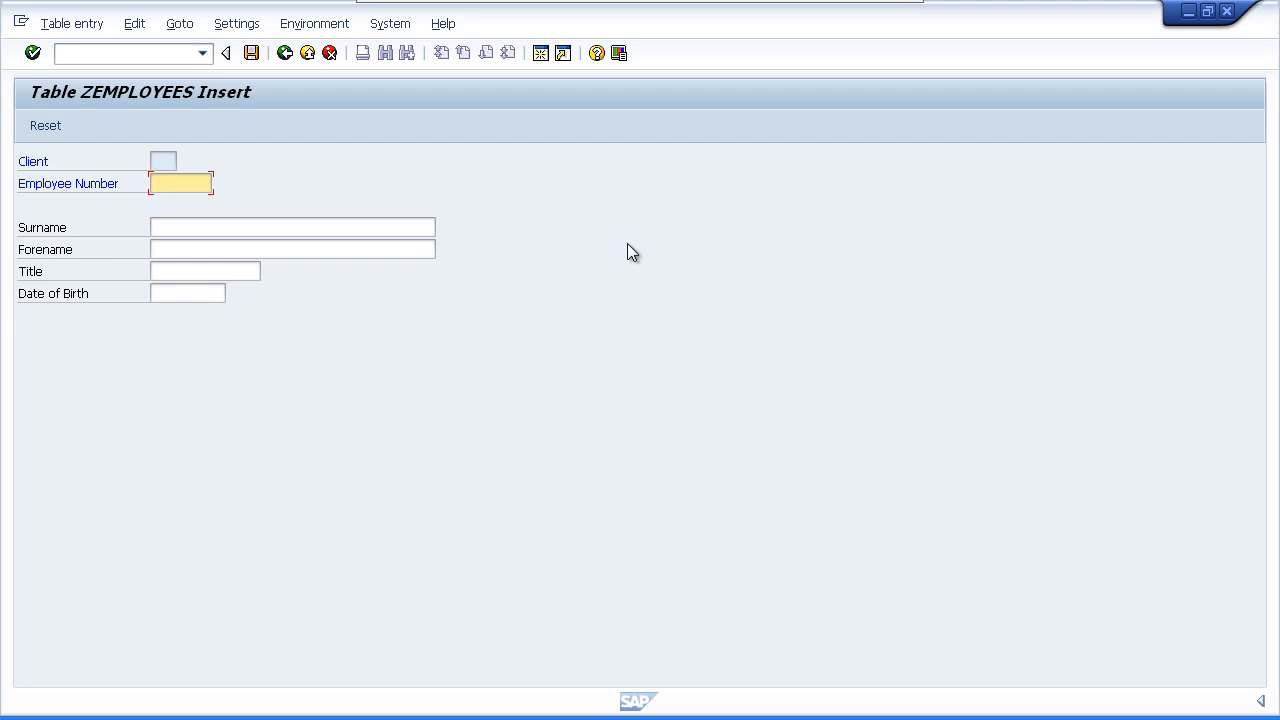
Fill in the employee number, surname and forename for a new employee record.
text(1)
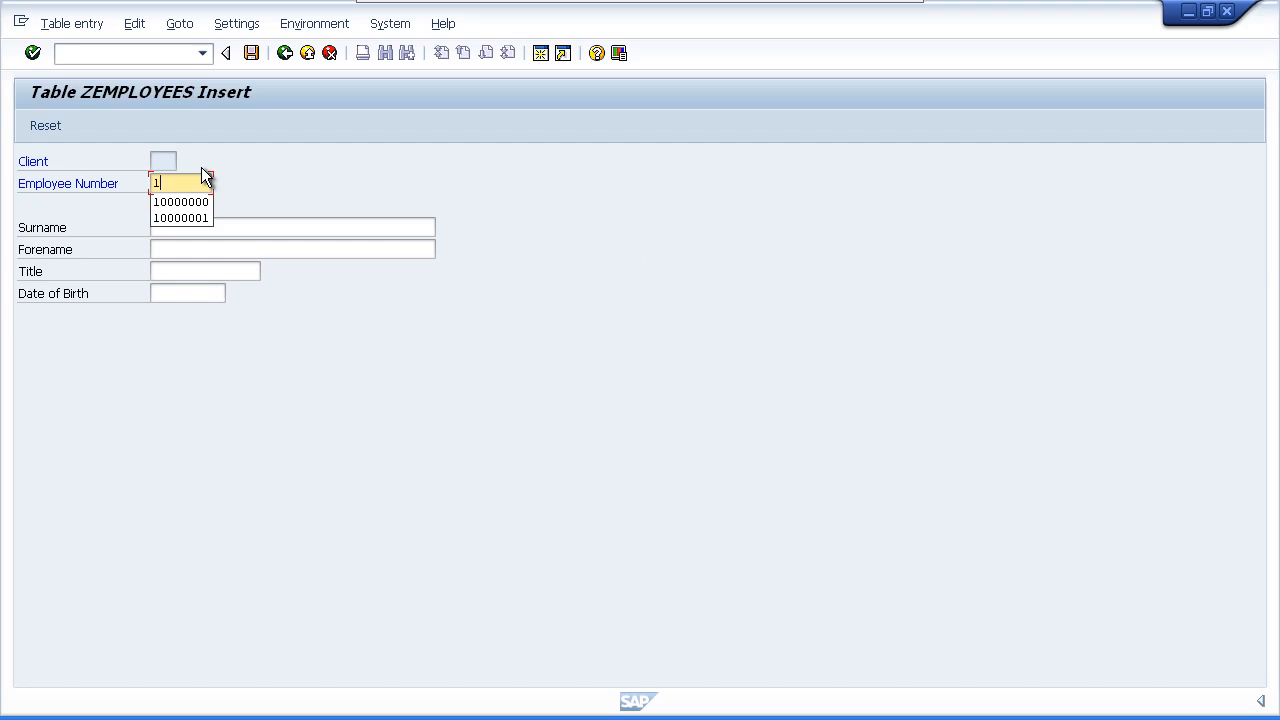
key(Down)
key(Down)
key(Return)
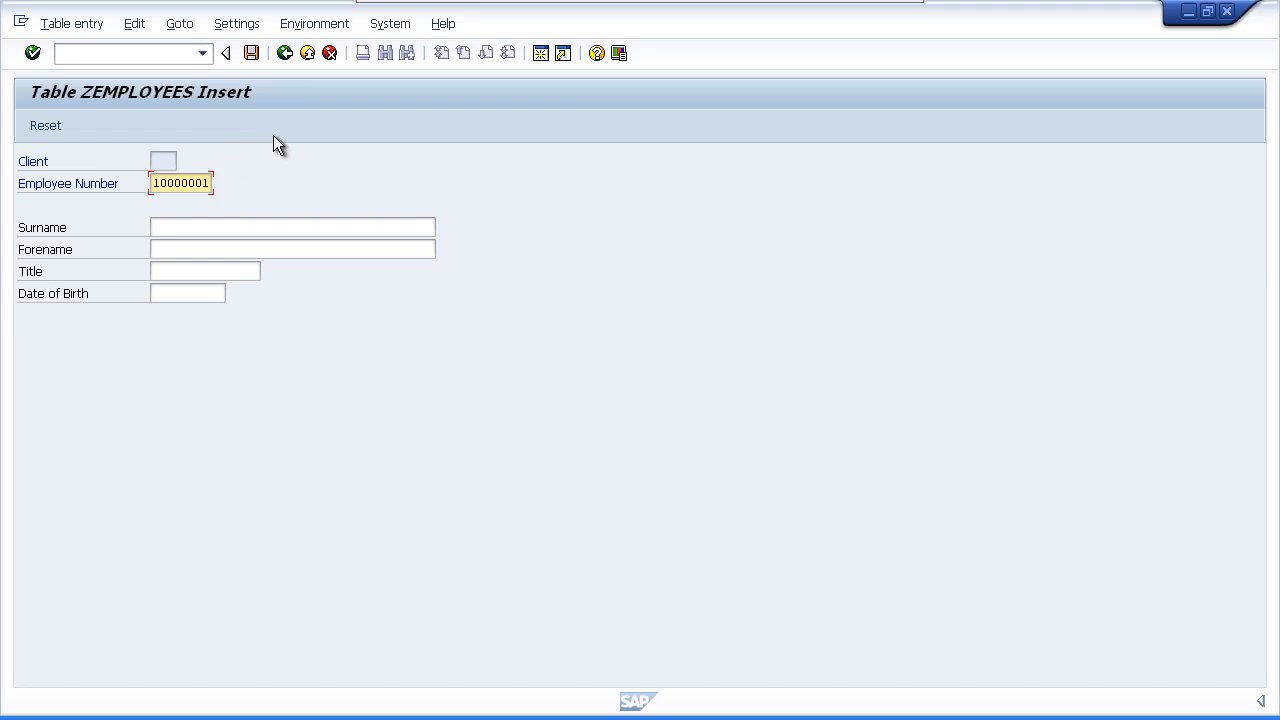
key(Tab)
text(Brown)
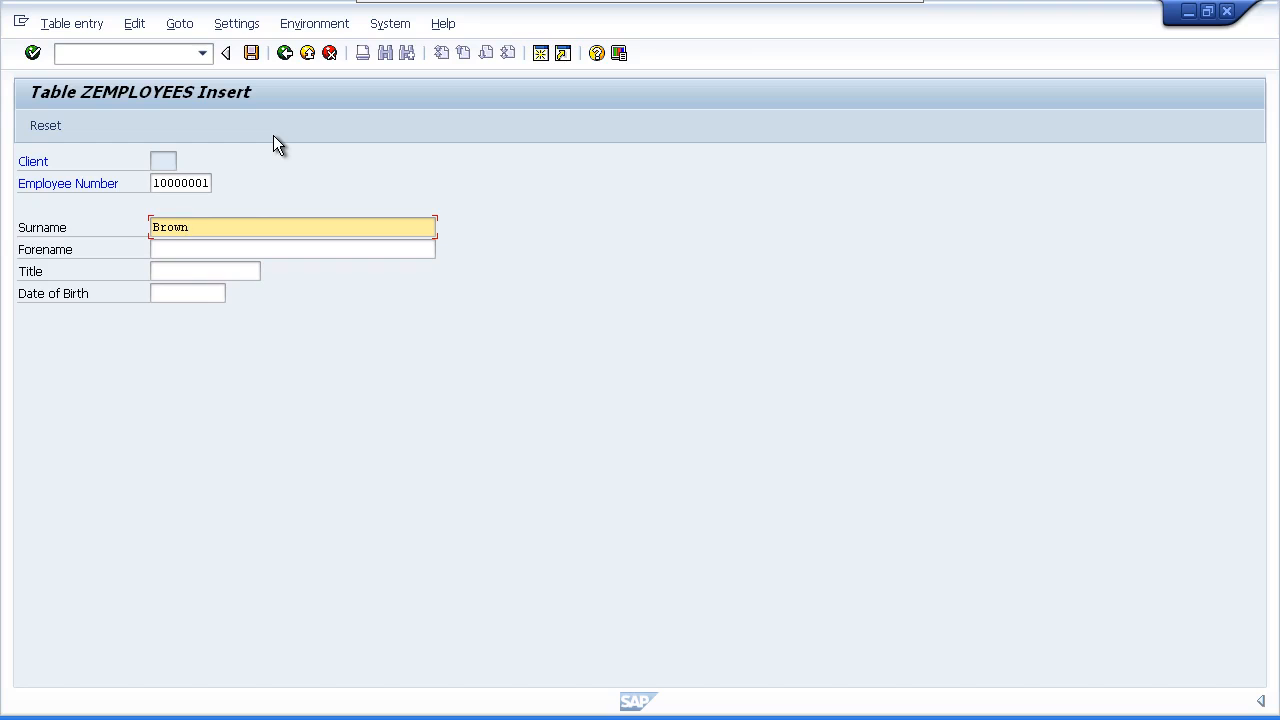
key(Tab)
text(Stephen)
Set the employee's title to Mr, enter the date of birth and save the record.
key(Tab)
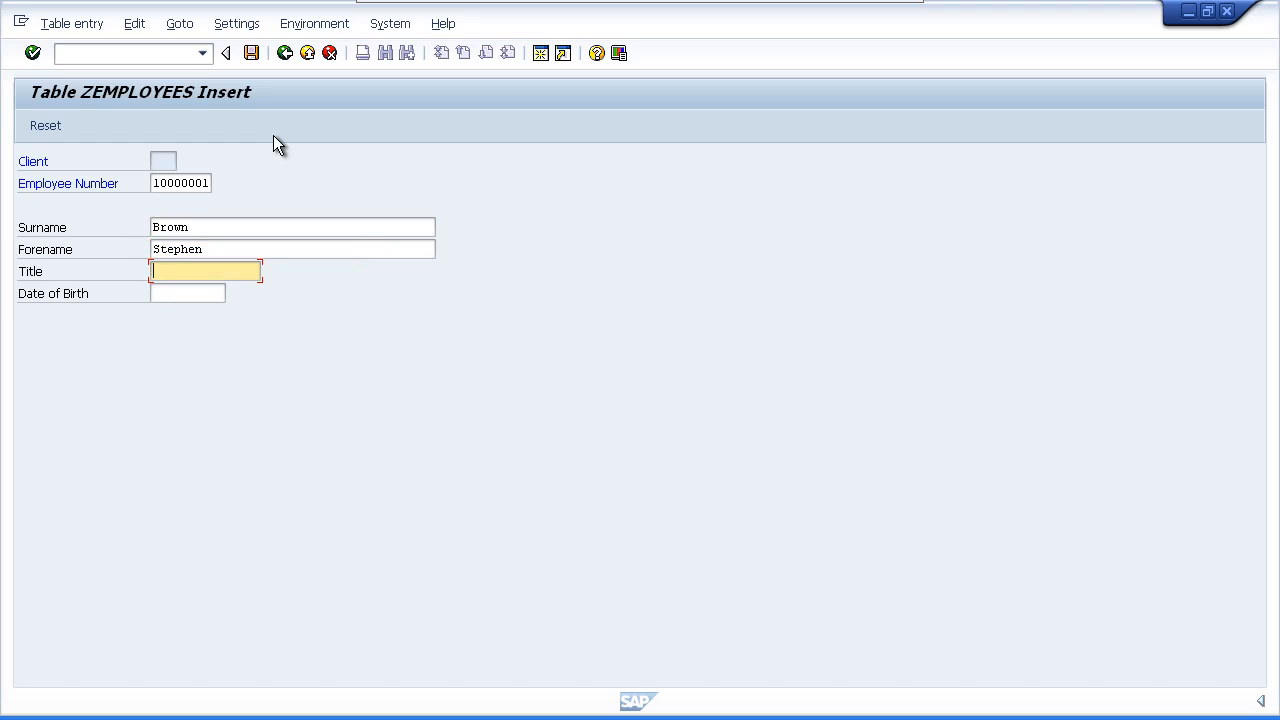
text(Mr)
key(Tab)
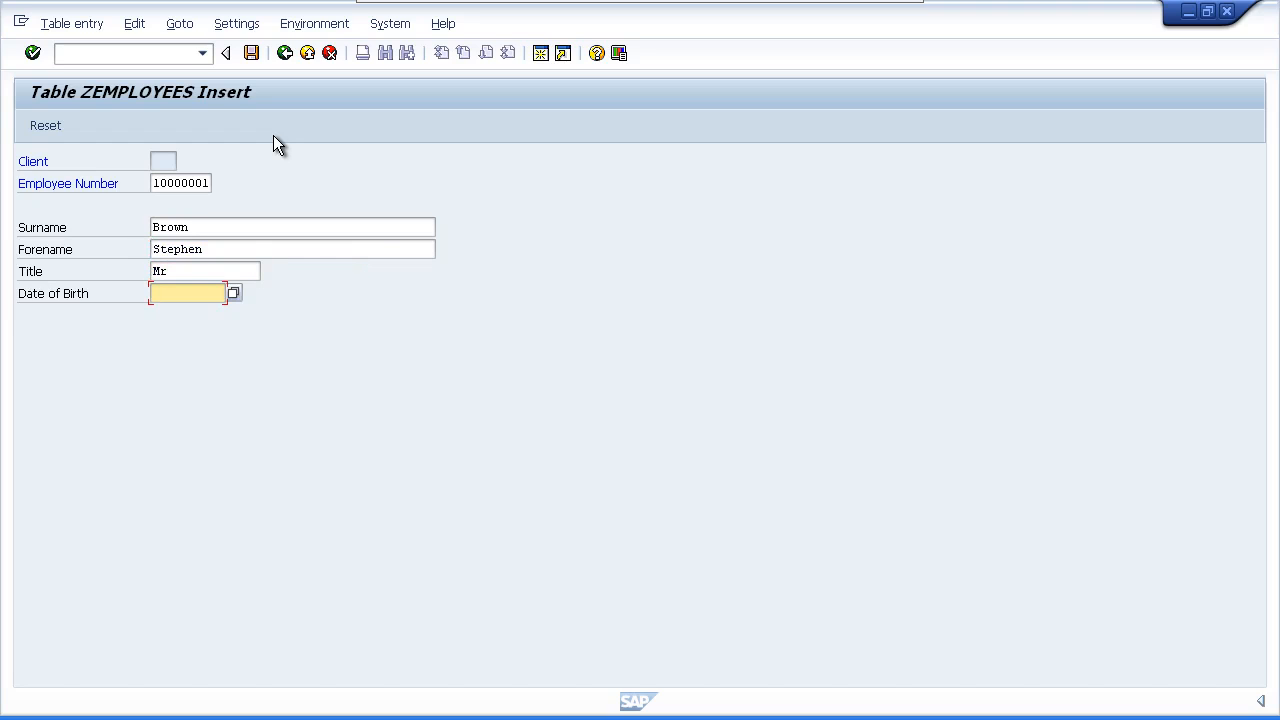
text(16.02.1980)
key(Return)
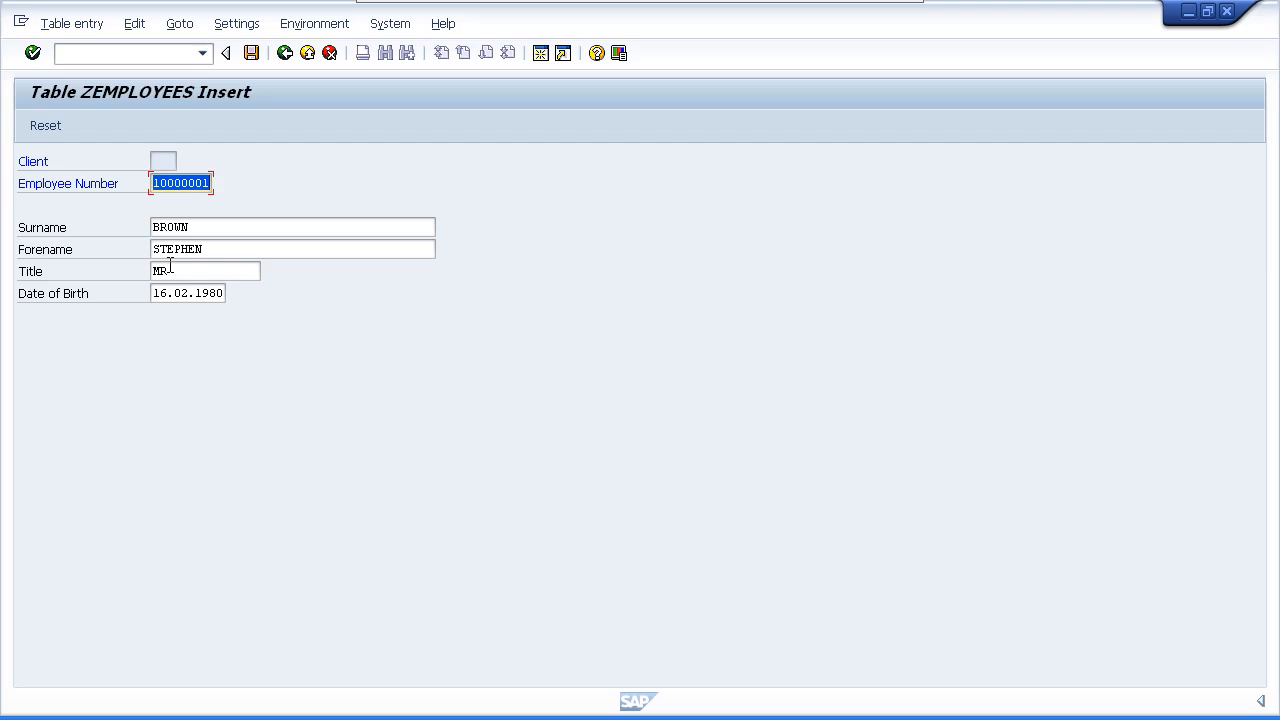
click(251, 54)
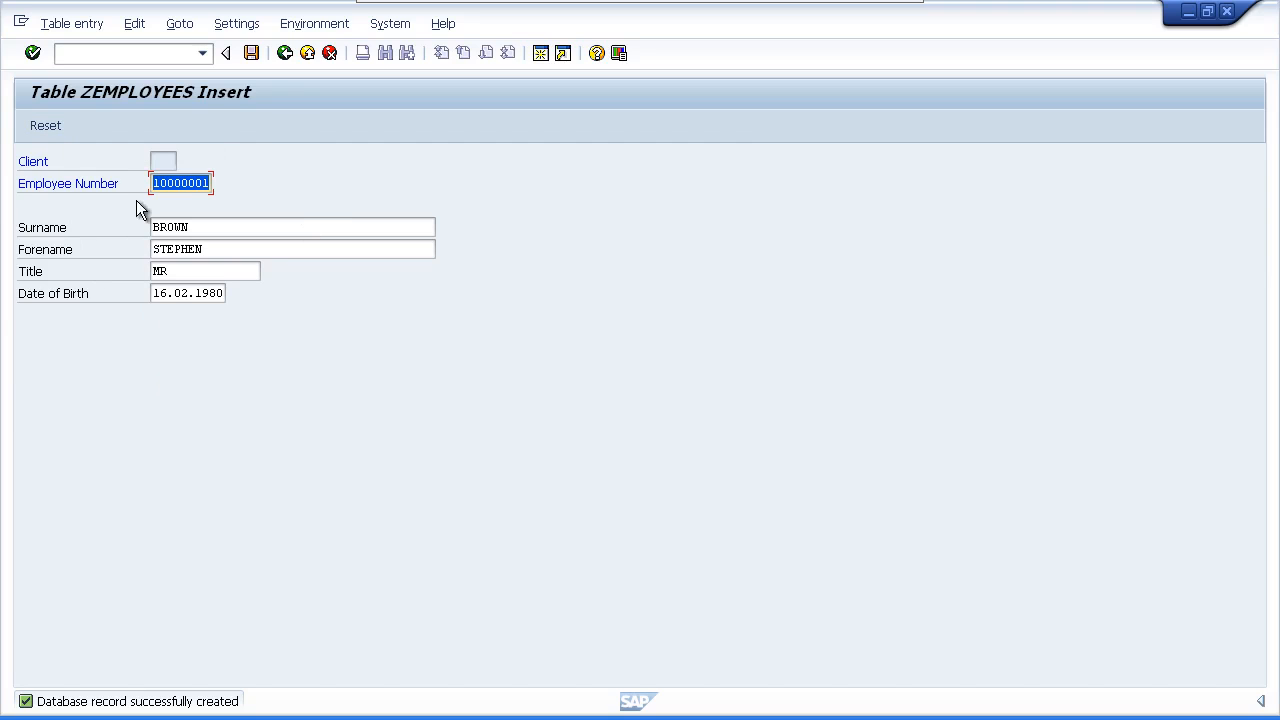
Reset the entry form and fill in the second new employee's number, surname and forename.
click(44, 126)
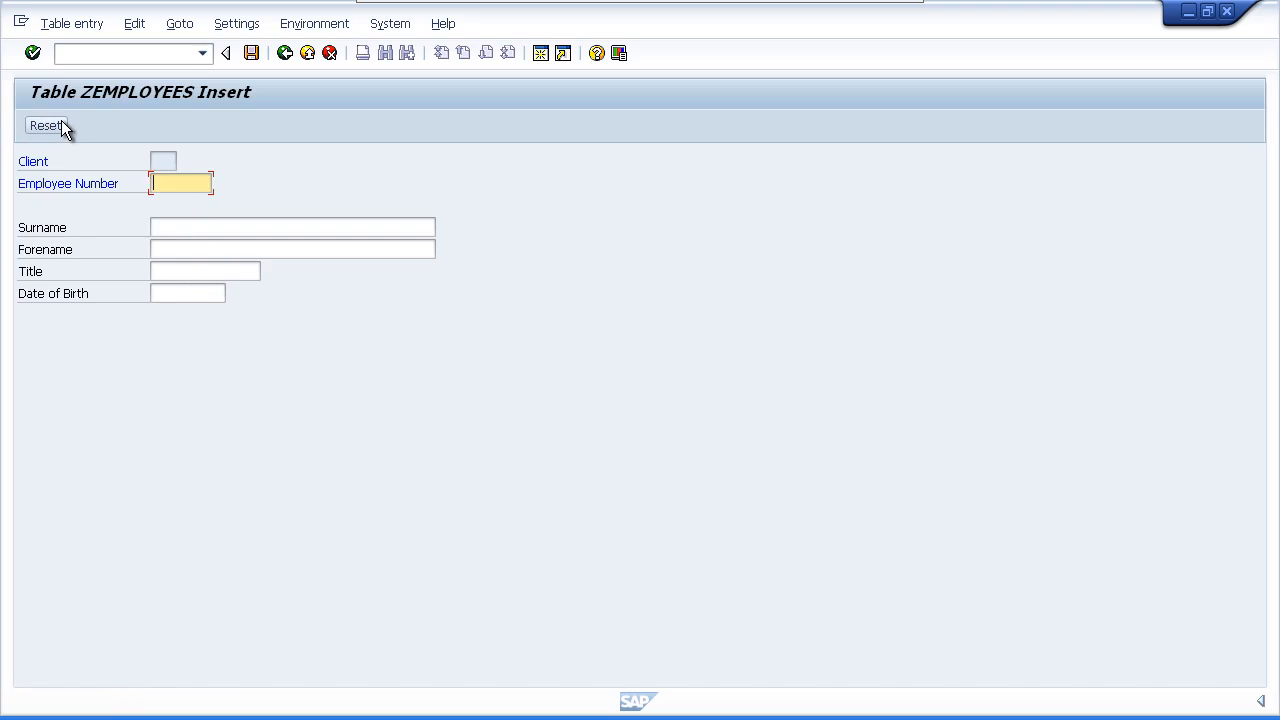
text(10000002)
key(Tab)
text(Jones)
key(Tab)
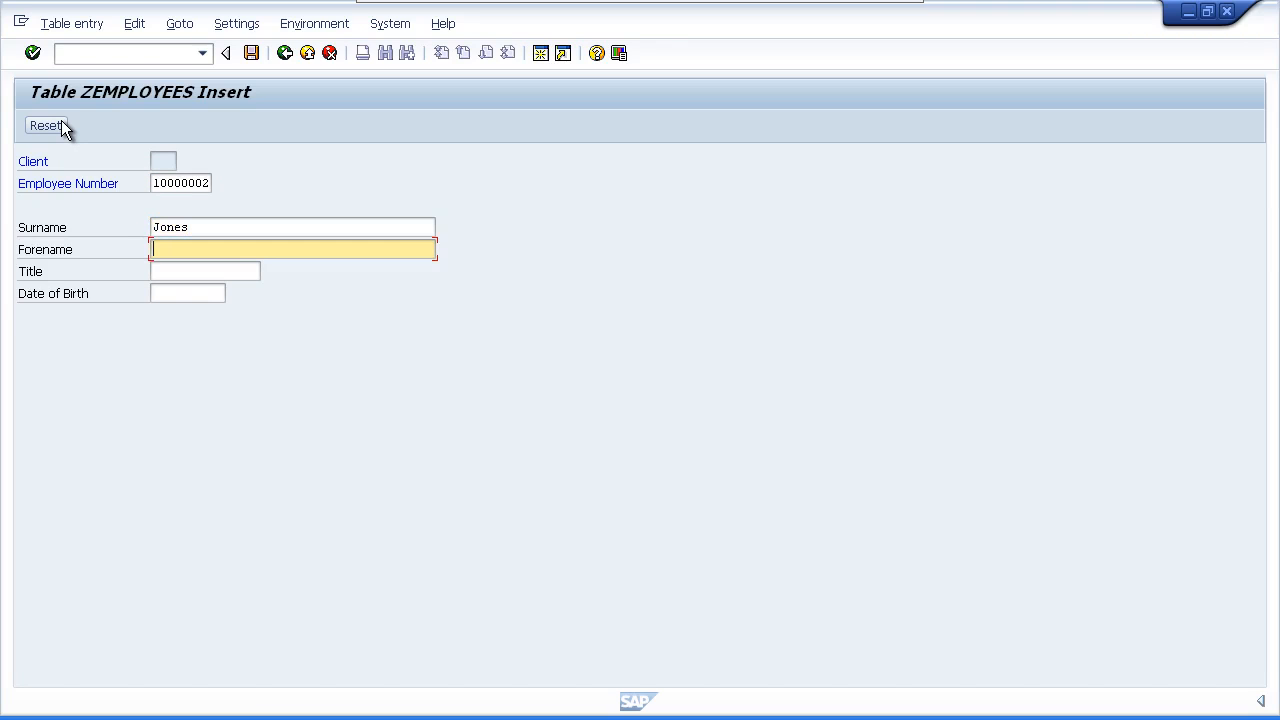
text(Amy)
Complete the second employee's record with the title MRs and the date of birth, and save it.
key(Tab)
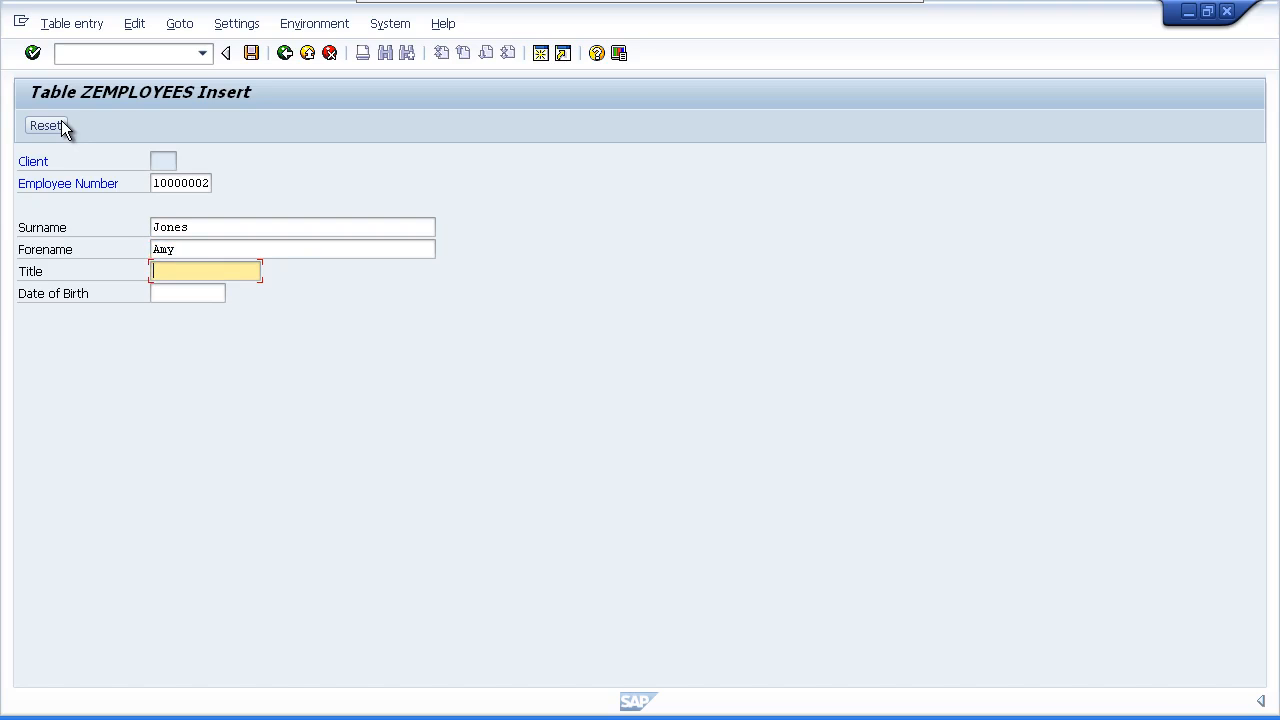
text(MRs)
key(Tab)
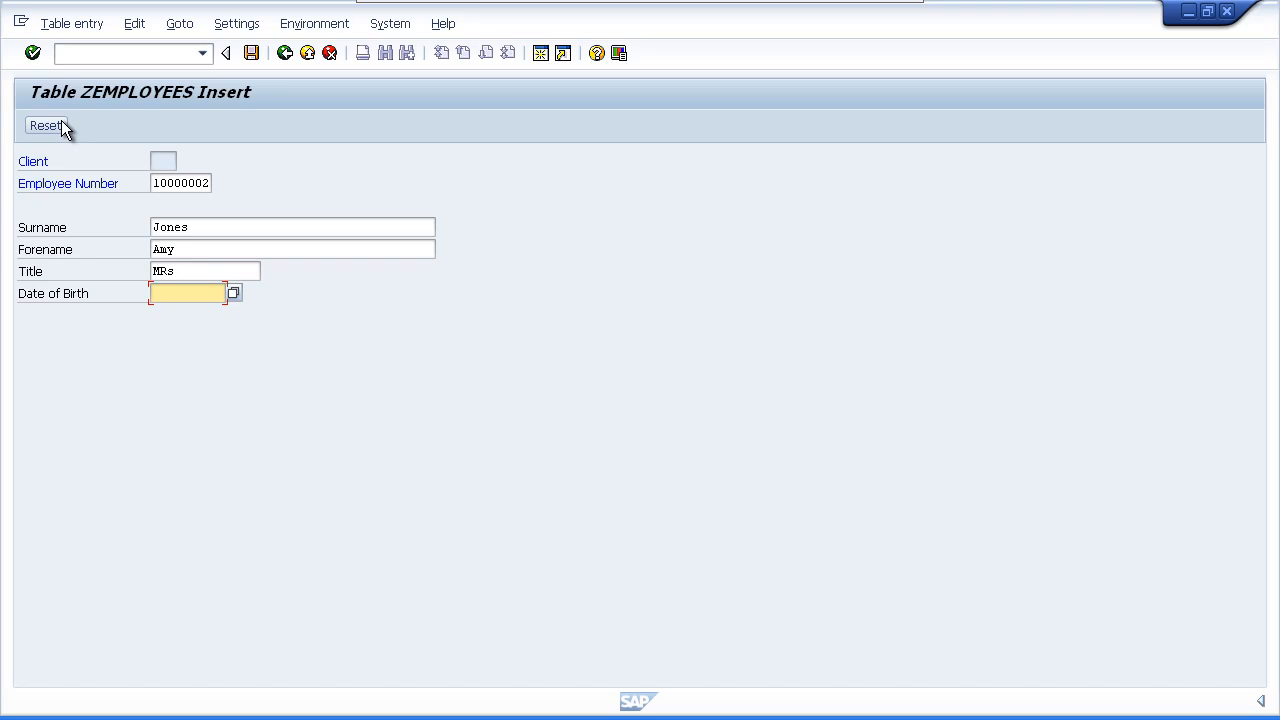
text(181169)
key(Return)
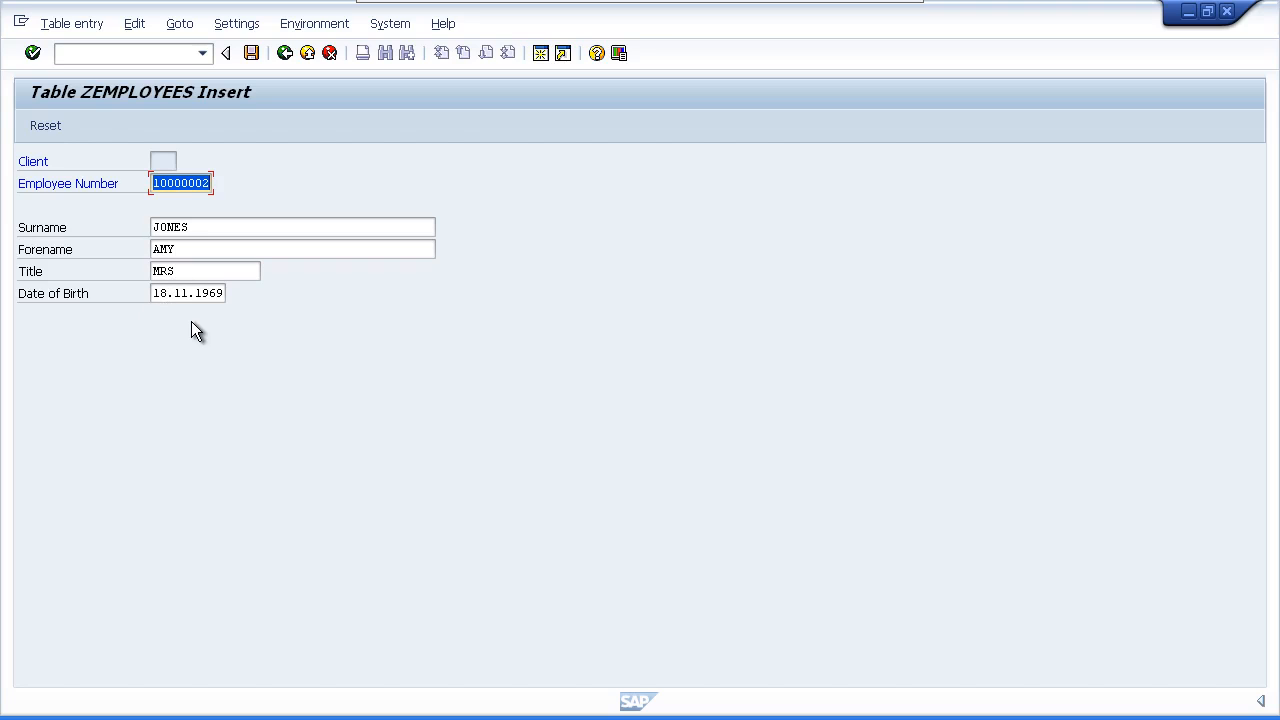
click(251, 53)
Clear the entry form and enter the third new employee's number, surname and forename.
click(45, 127)
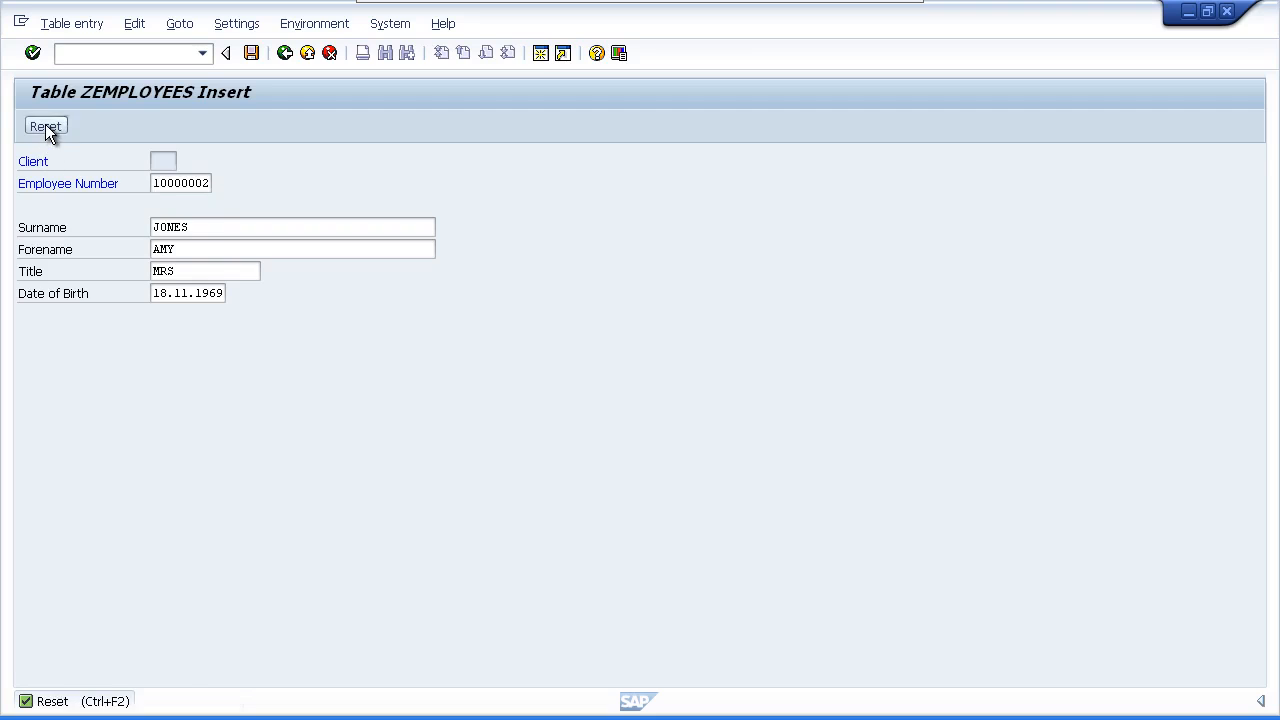
text(1000000)
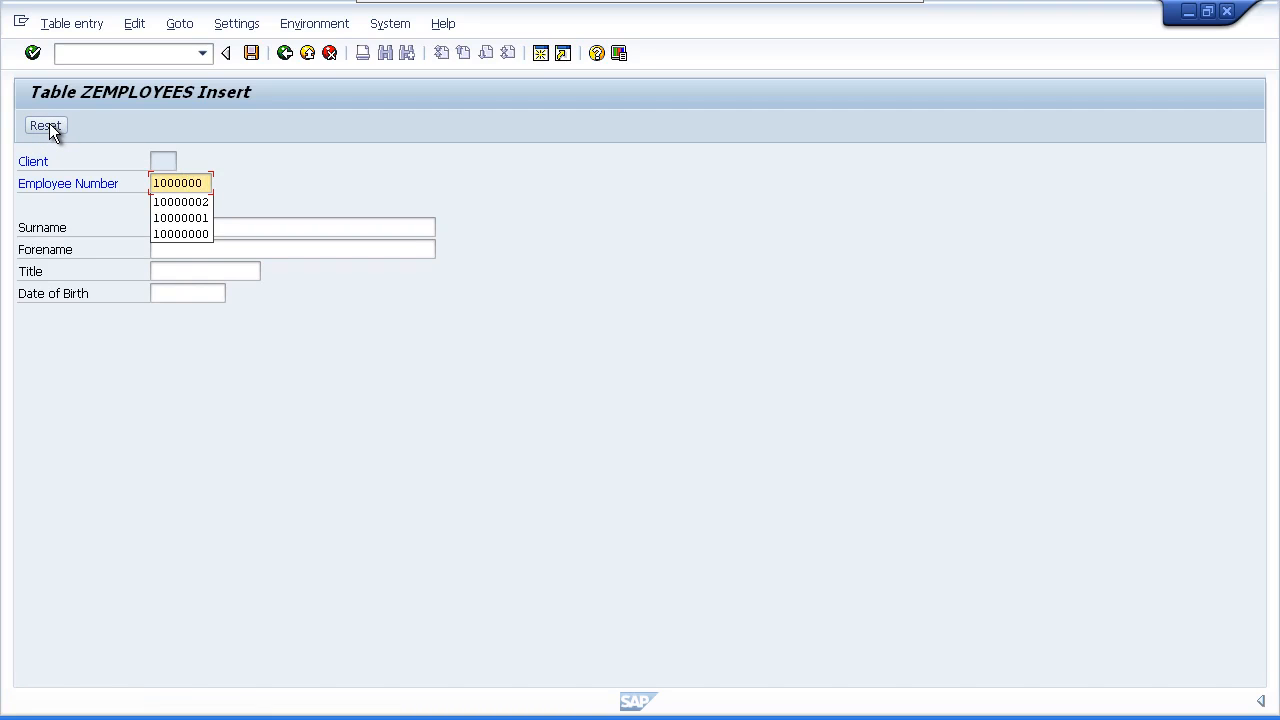
text(3)
text(Michaels)
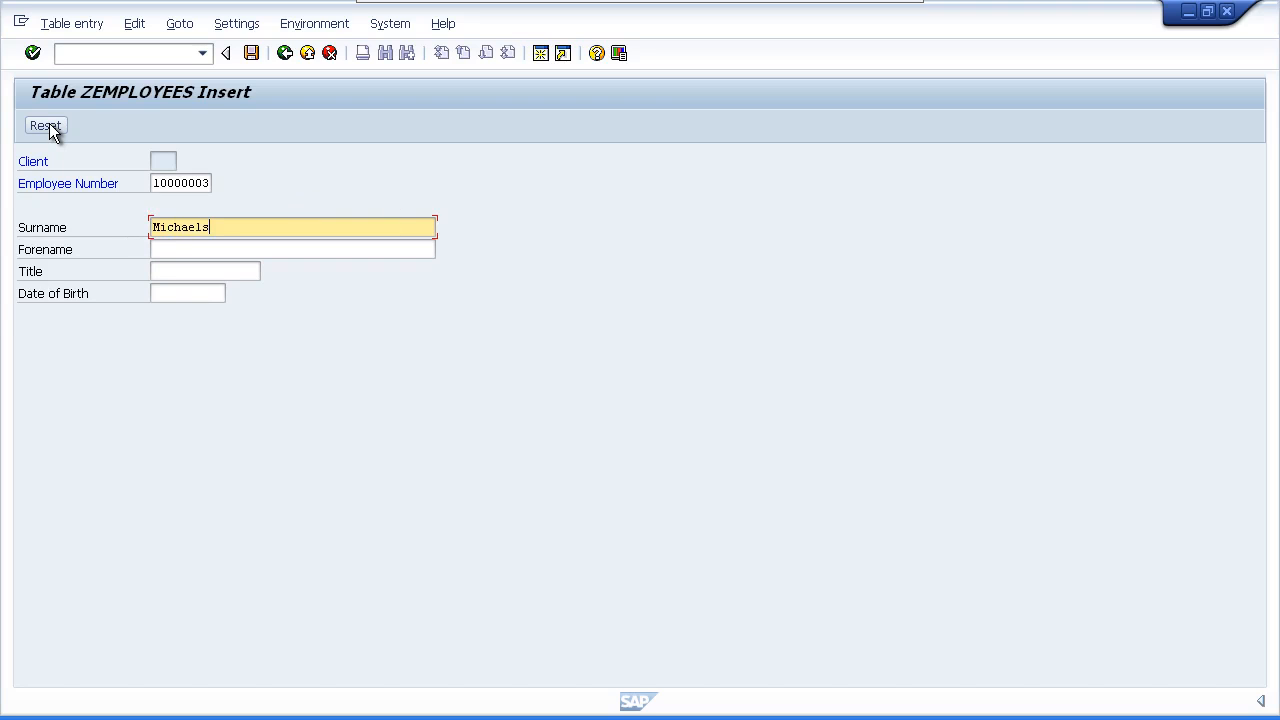
key(Tab)
text(Andrew)
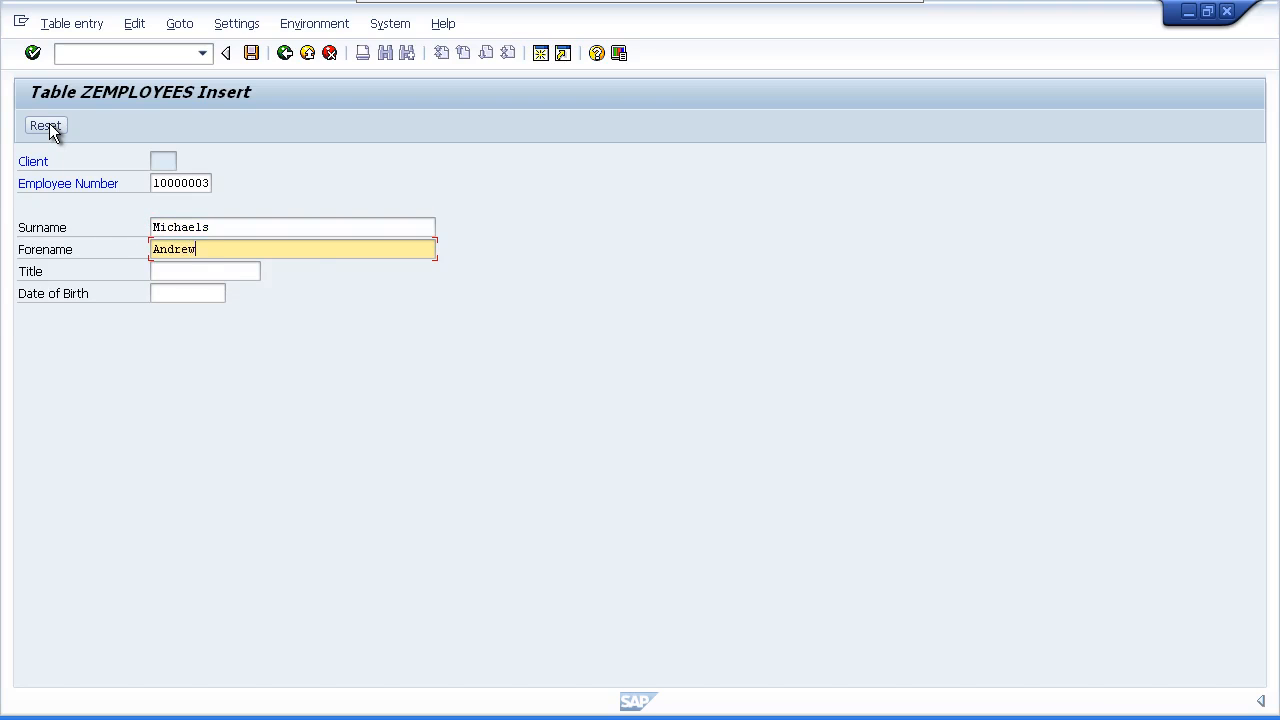
Give the third employee the title Mr and a date of birth, and save the record.
key(Tab)
text(Mr)
key(Tab)
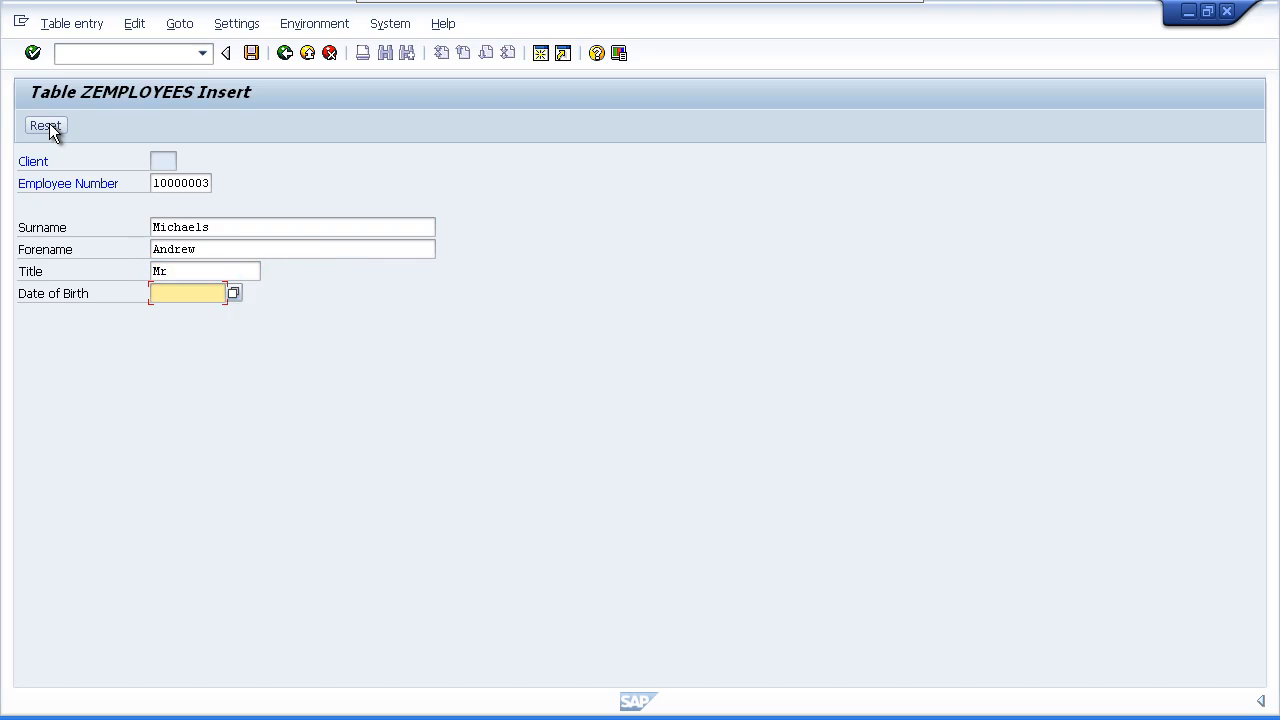
text(01.01.1977)
key(Return)
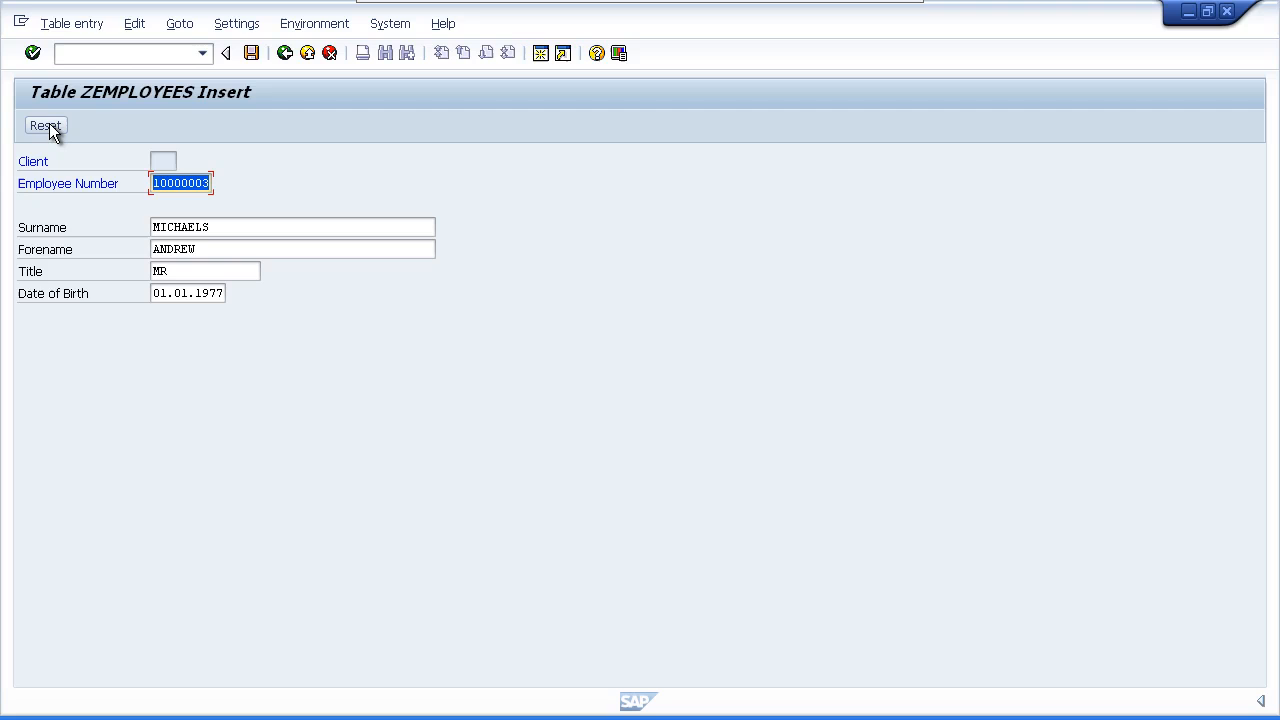
click(251, 52)
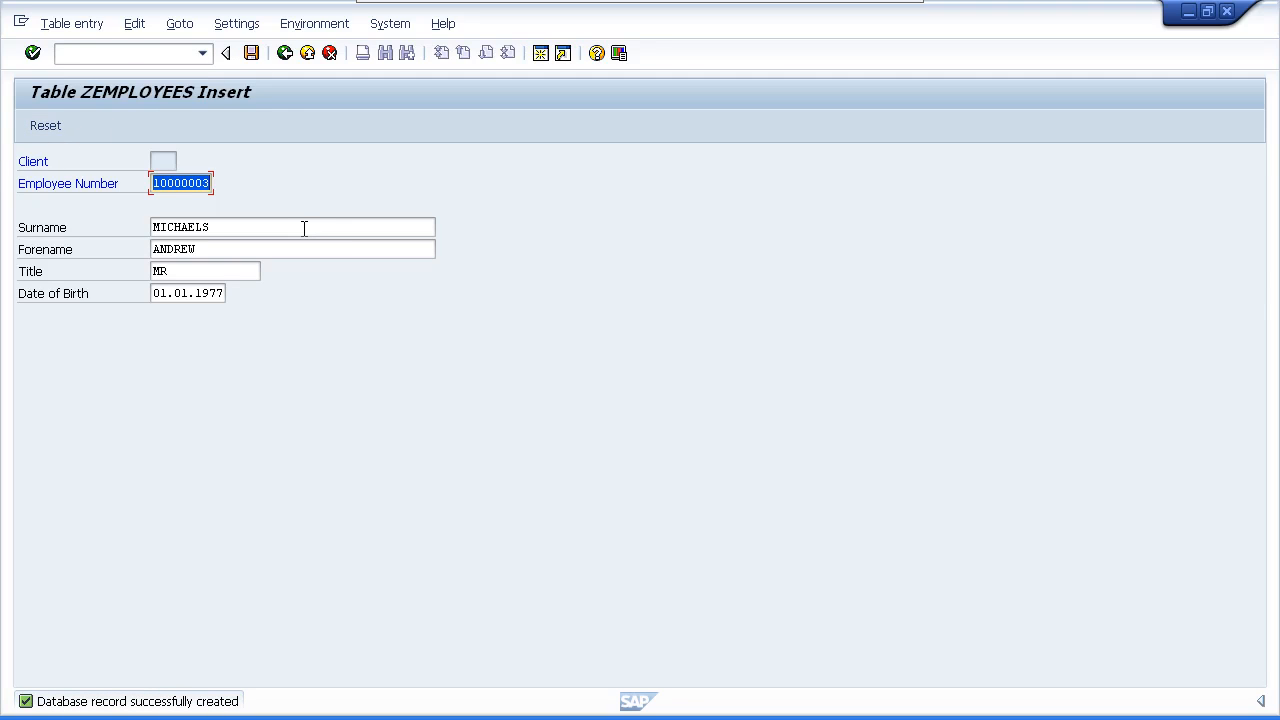
Overwrite the employee number, surname and forename in the filled form with the fourth new employee's details.
text(1000)
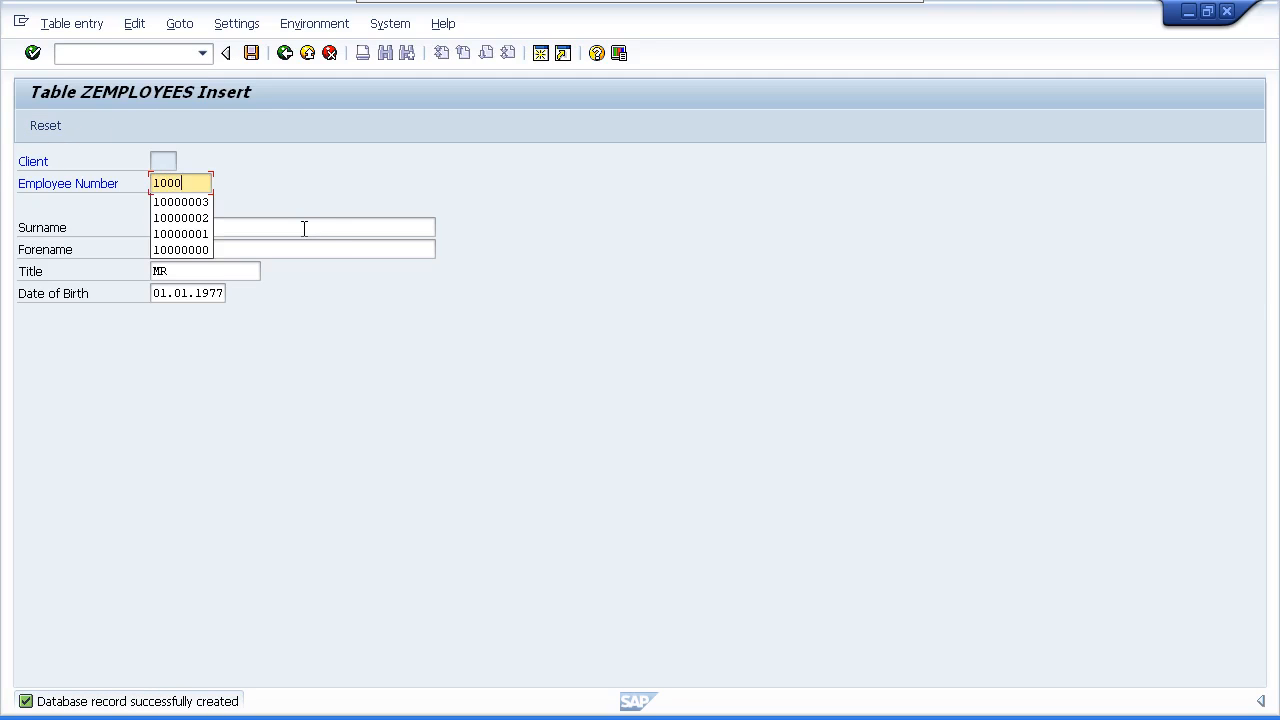
text(0004)
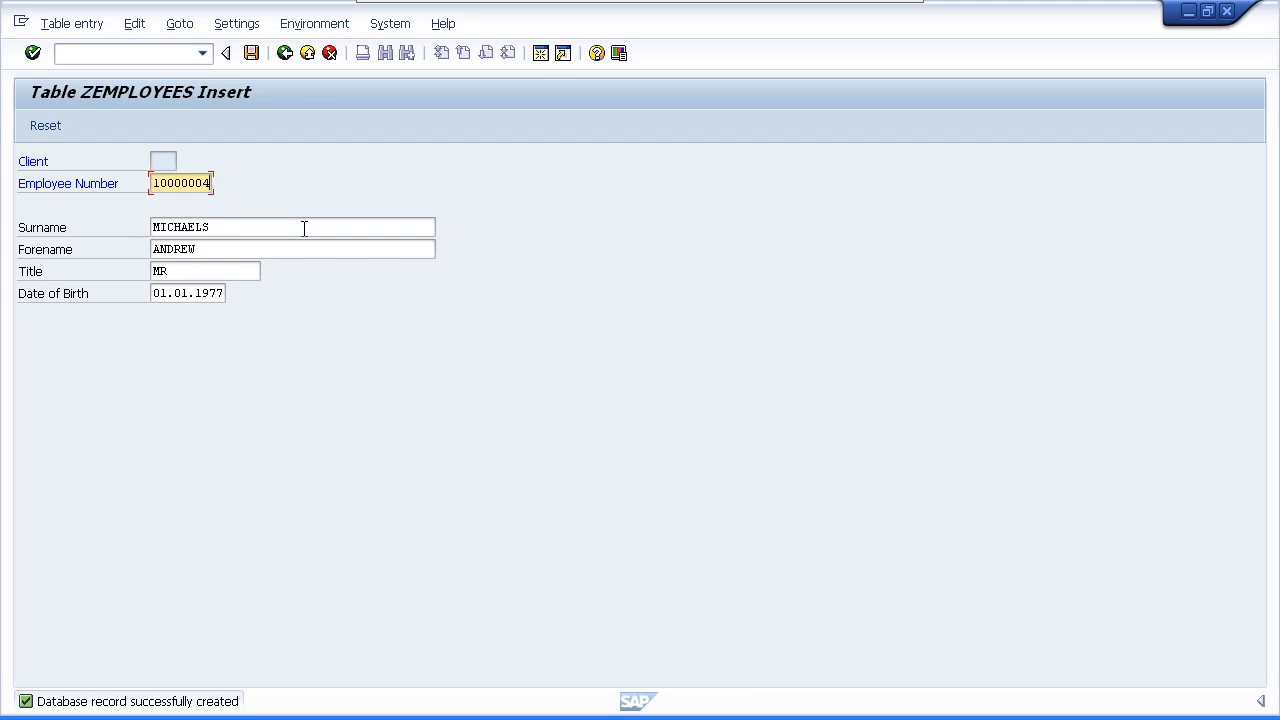
key(Tab)
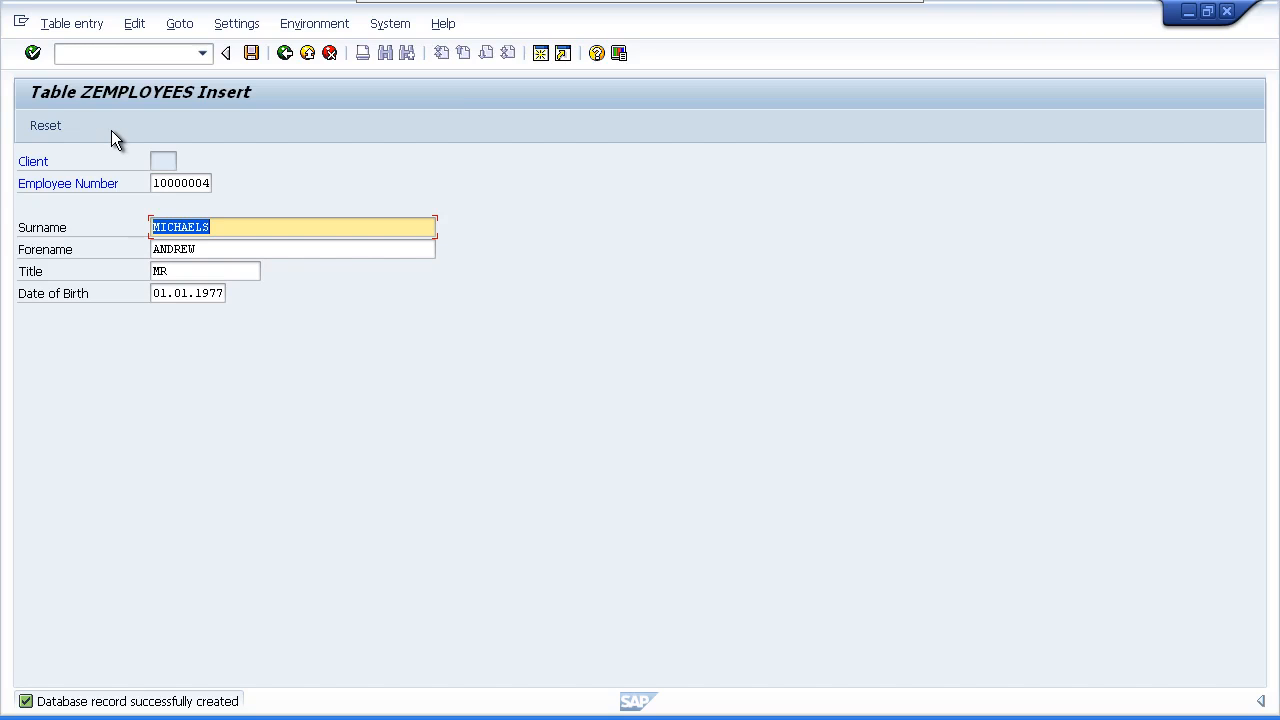
text(Nichols)
key(Tab)
text(BRendan)
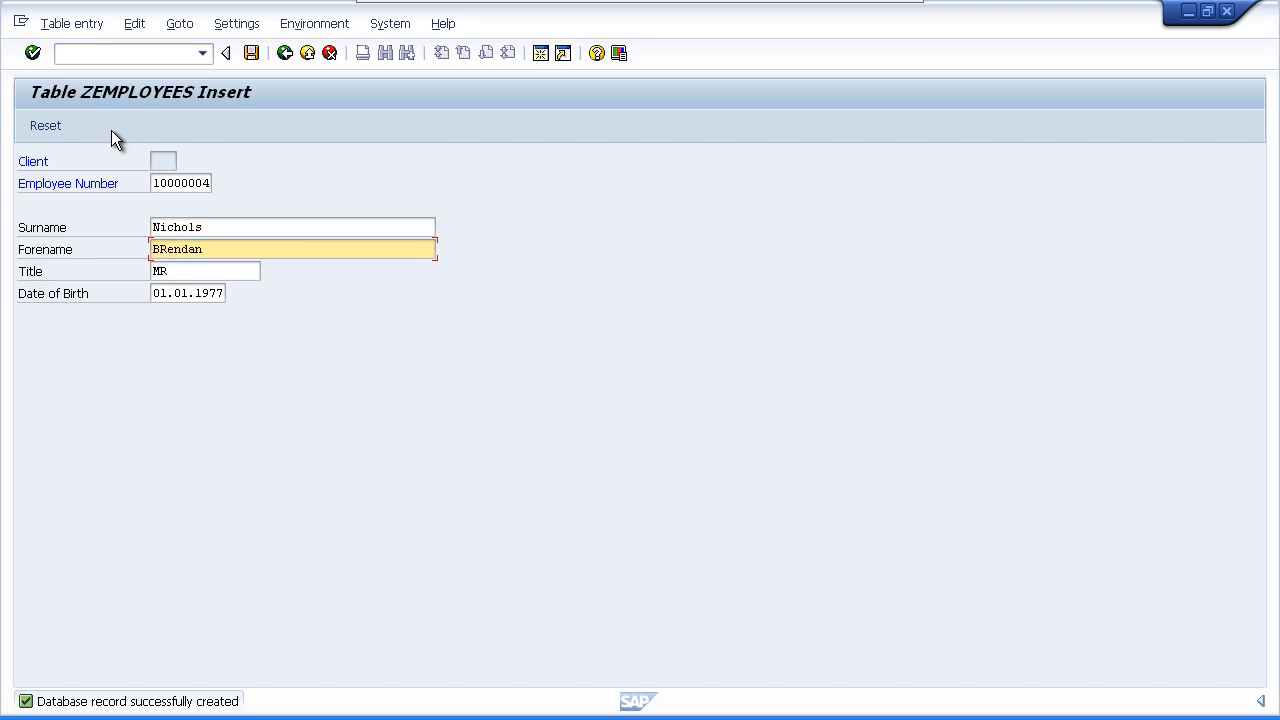
Replace the date of birth with the fourth employee's and save the entry as a new record.
key(Tab)
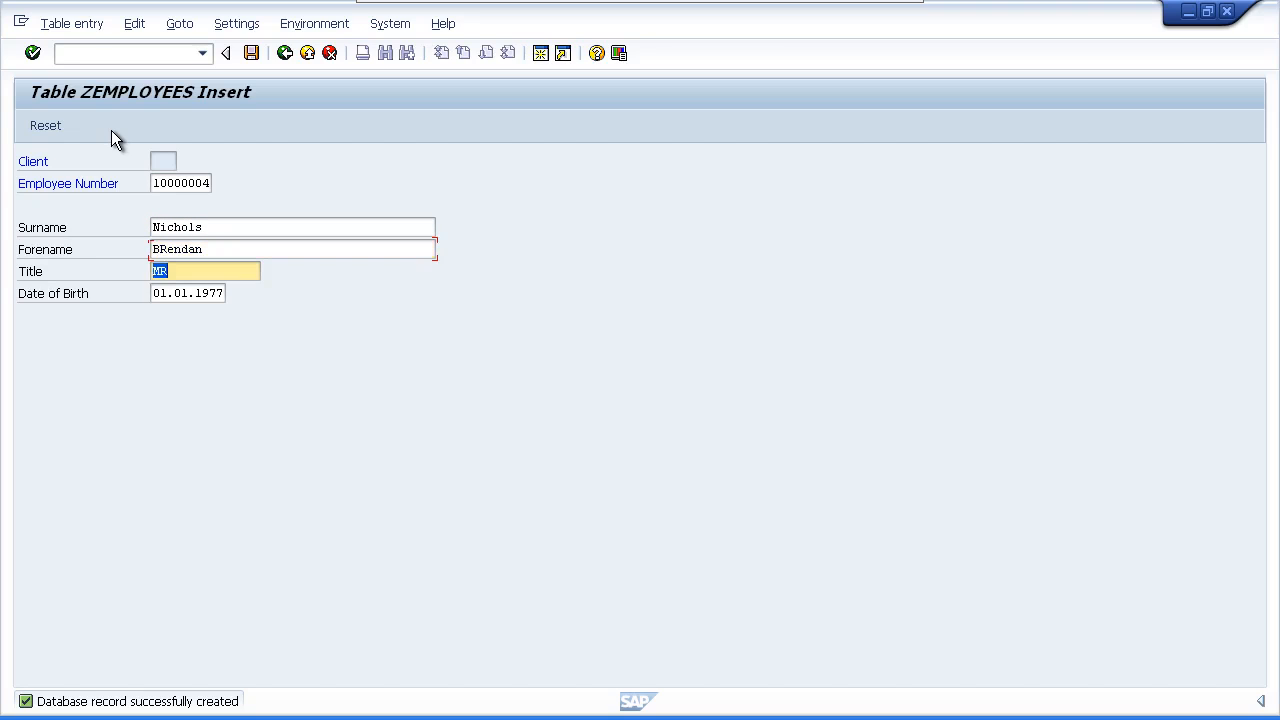
key(Tab)
text(0)
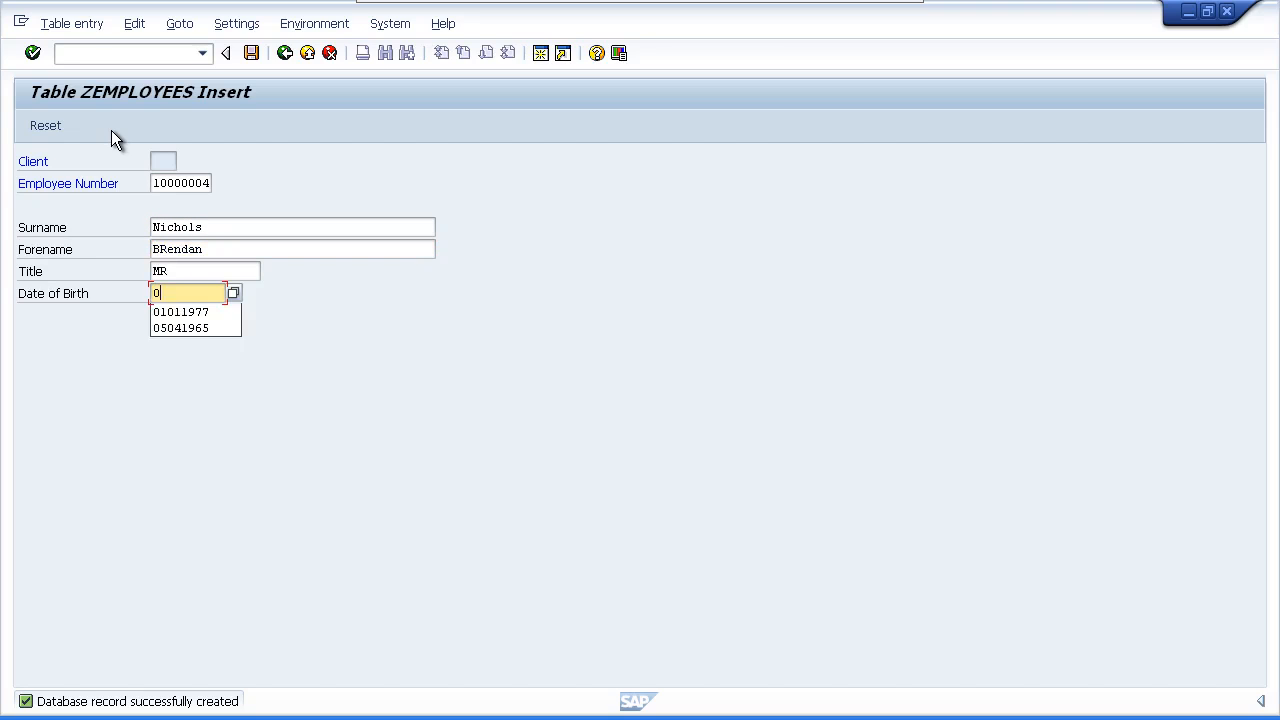
text(2.12)
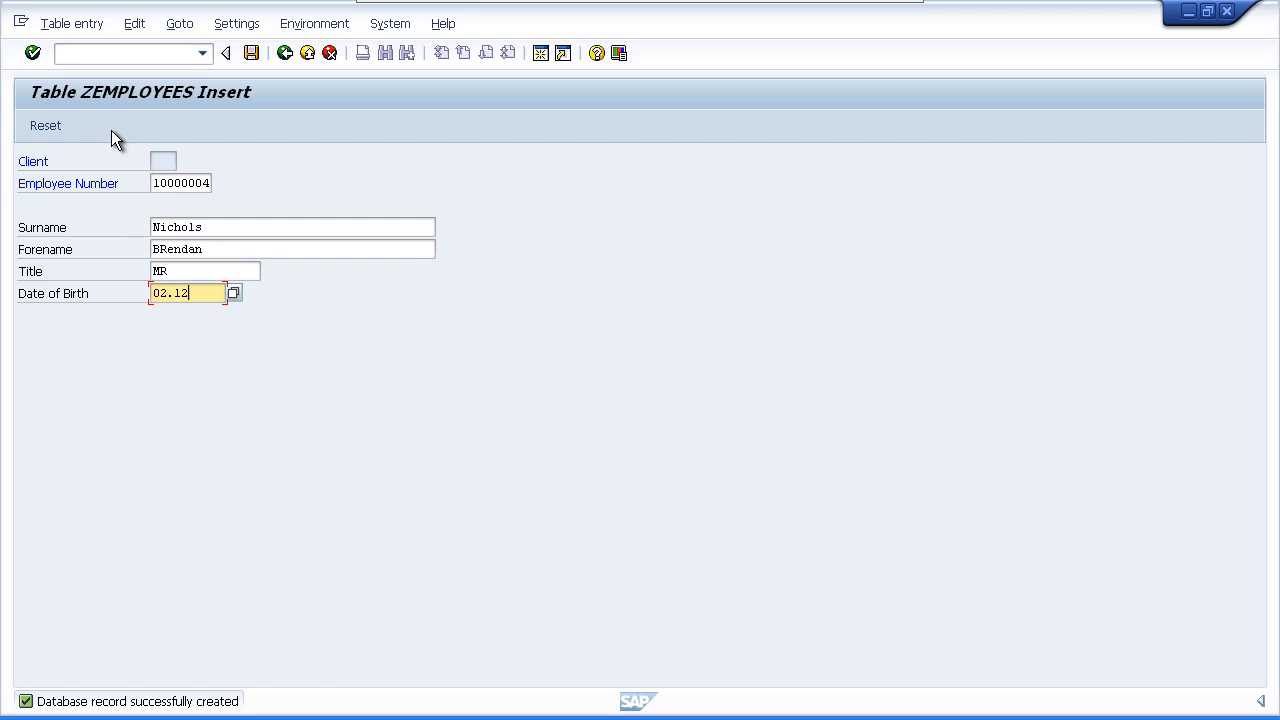
text(.1958)
key(Return)
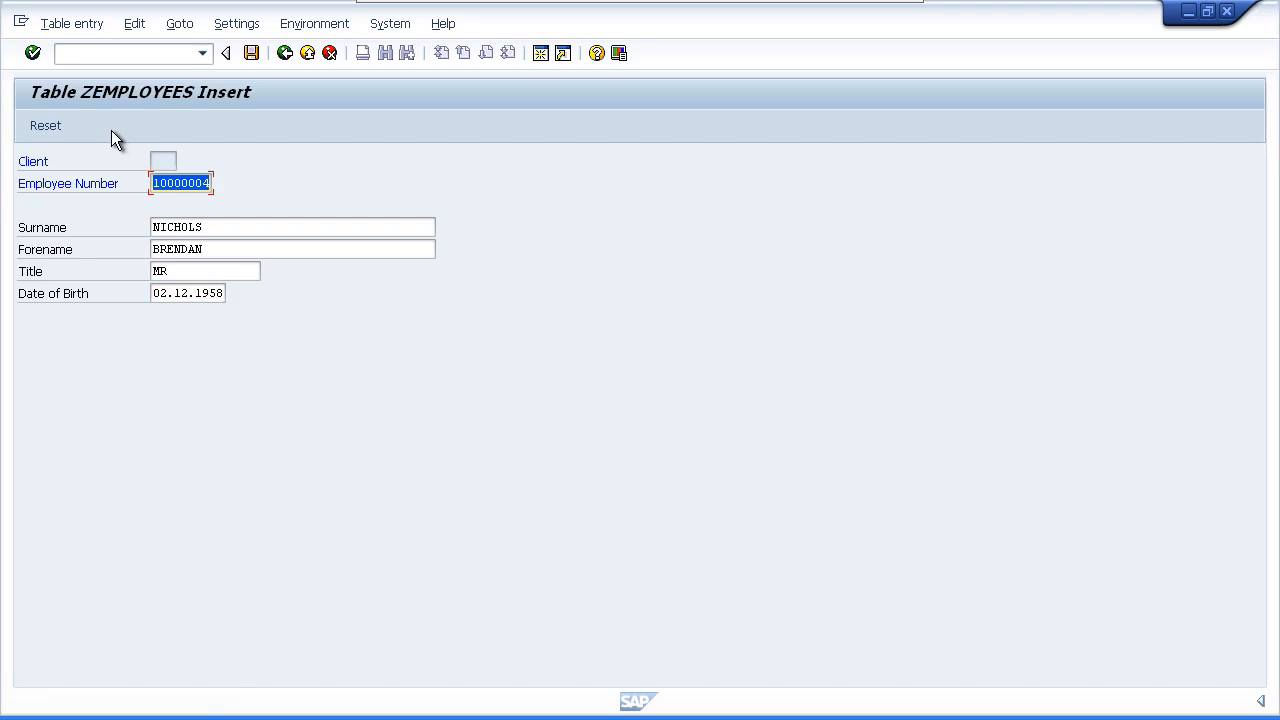
click(256, 51)
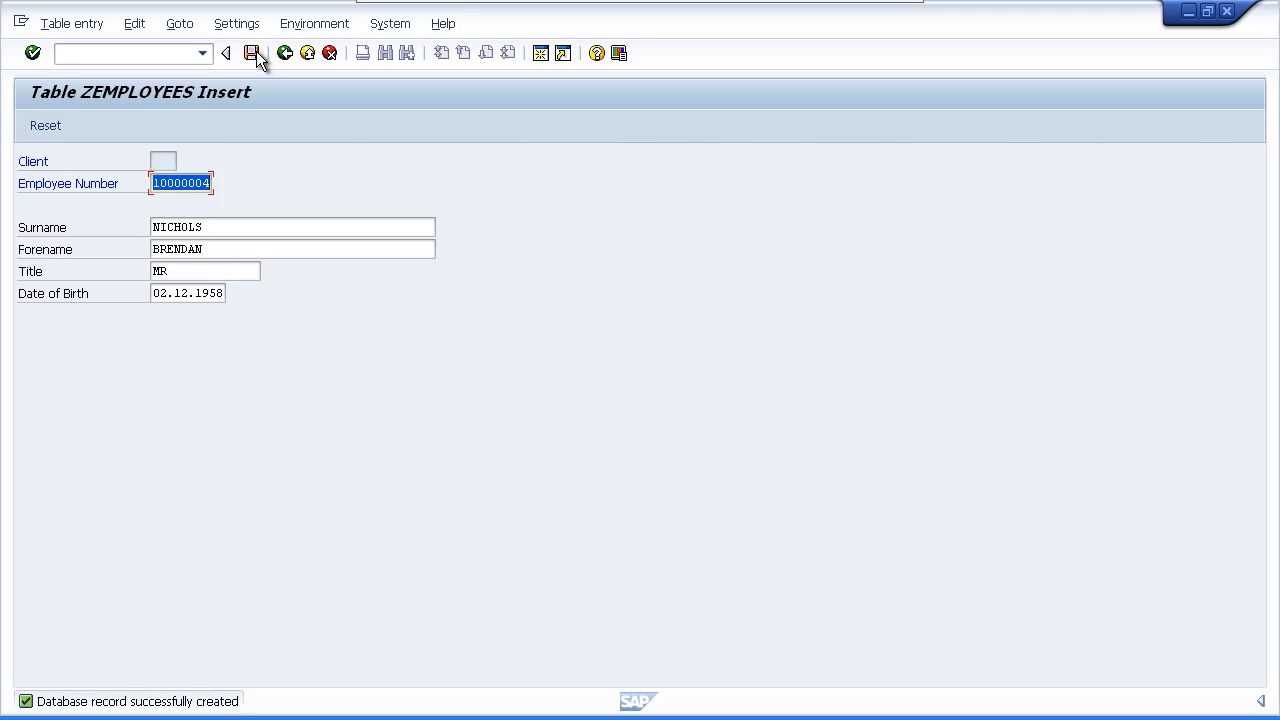
Clear the entry form and enter the fifth new employee's number, surname and forename.
click(45, 126)
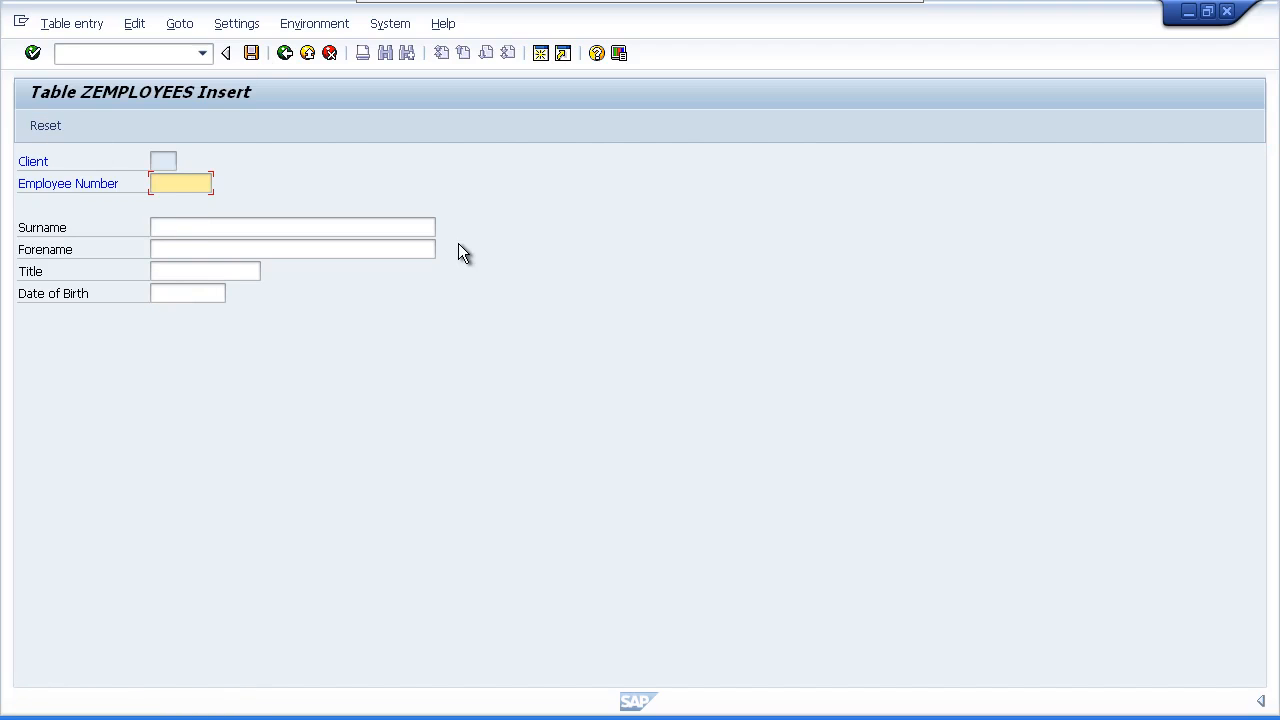
text(1)
key(Down)
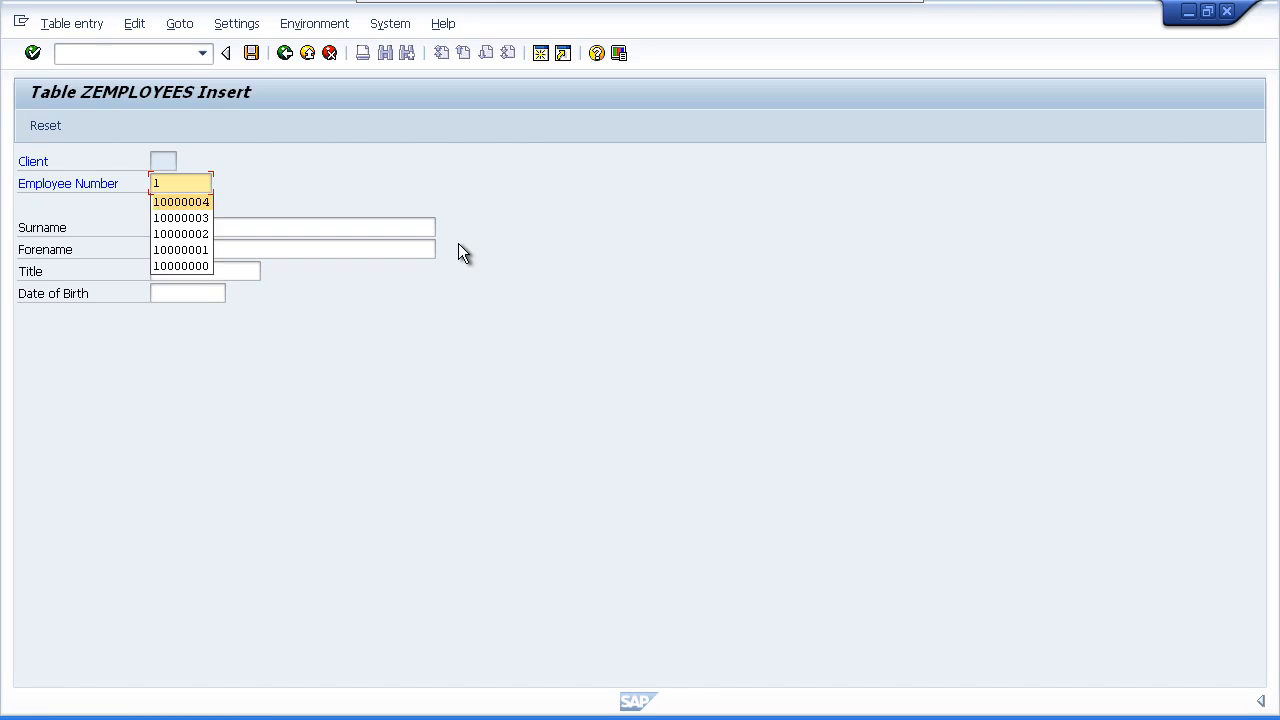
key(BackSpace)
text(5)
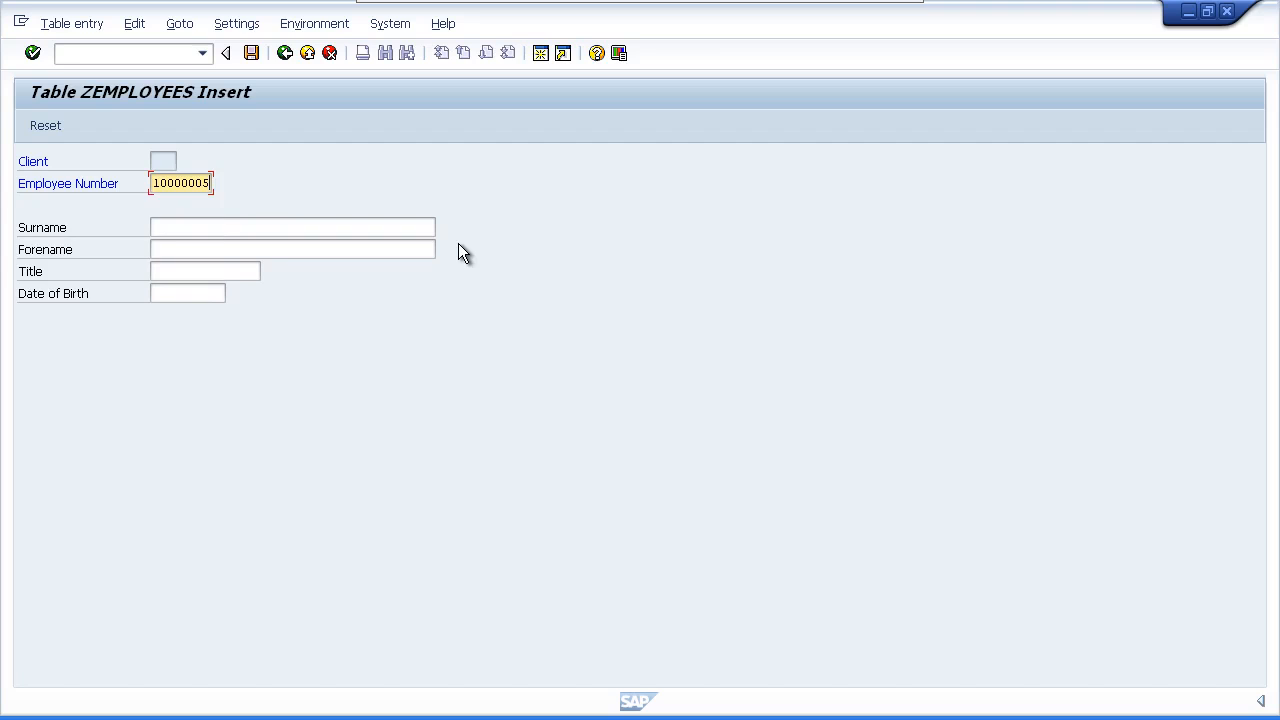
key(Tab)
text(Mills)
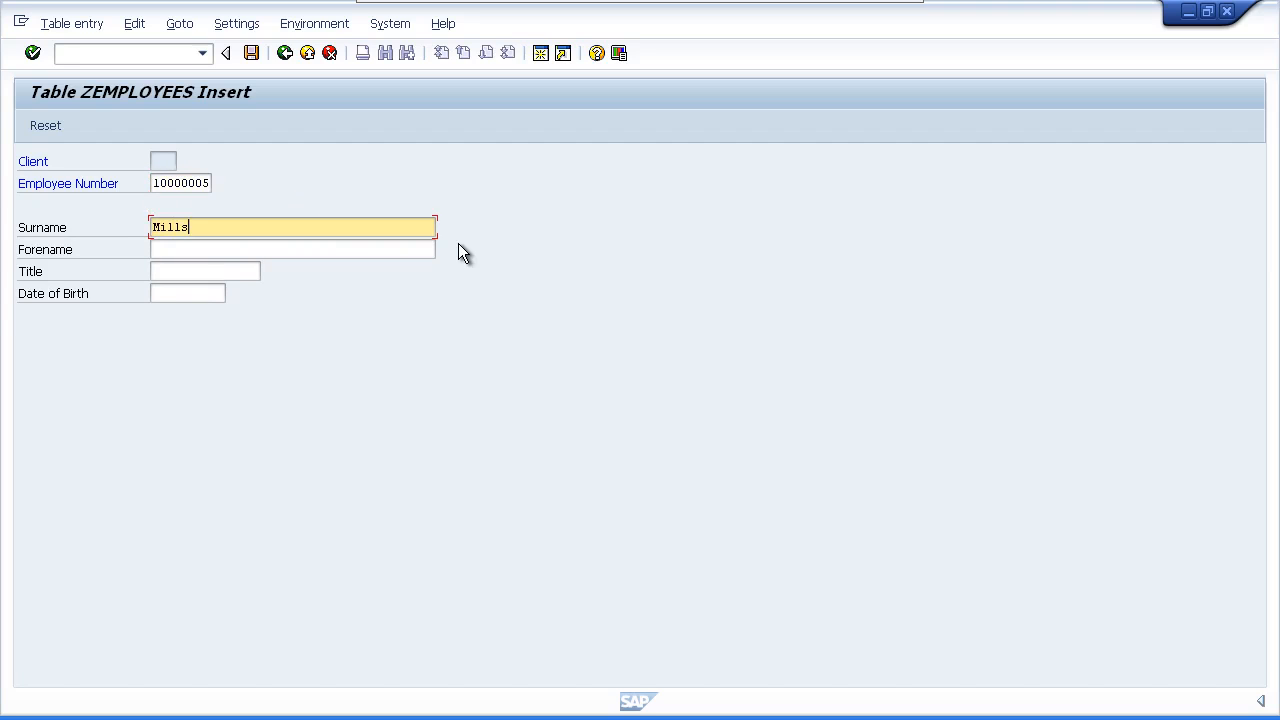
key(Tab)
text(Alice)
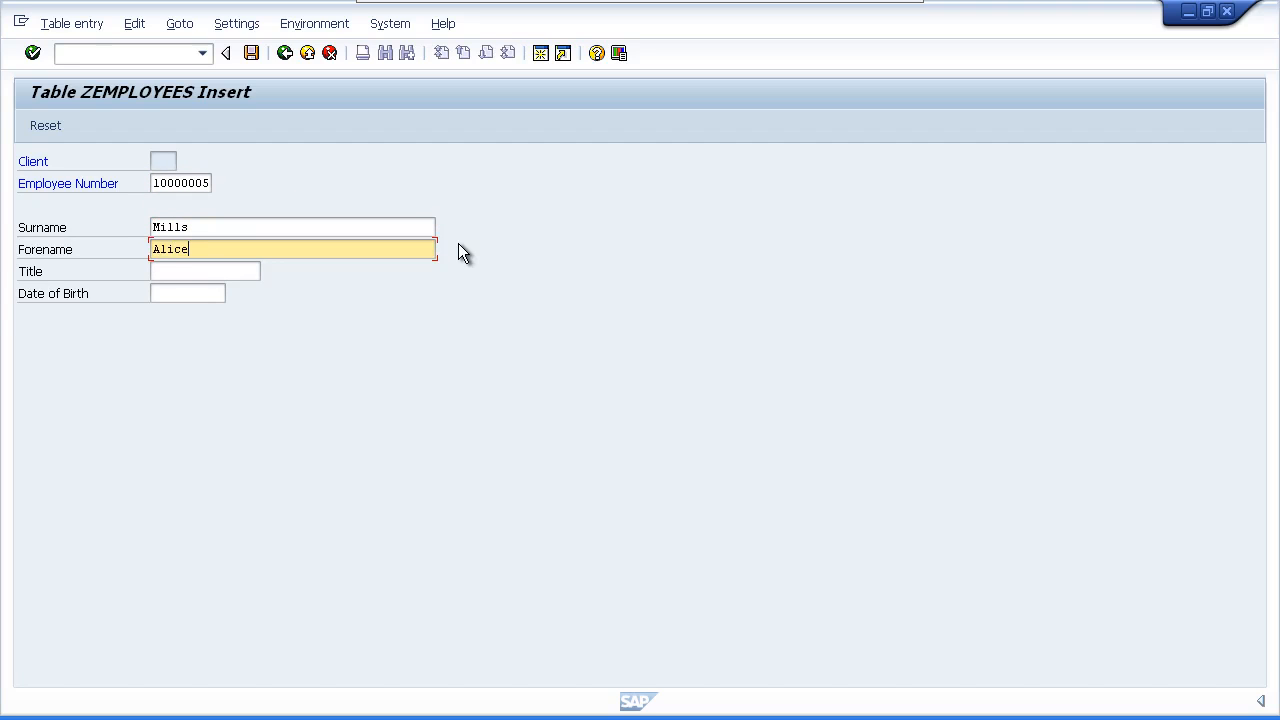
Give the fifth employee the title Mrs, enter the date of birth with a slash before the year, and submit the entry for checking.
key(Tab)
key(Down)
key(Down)
key(Down)
key(Return)
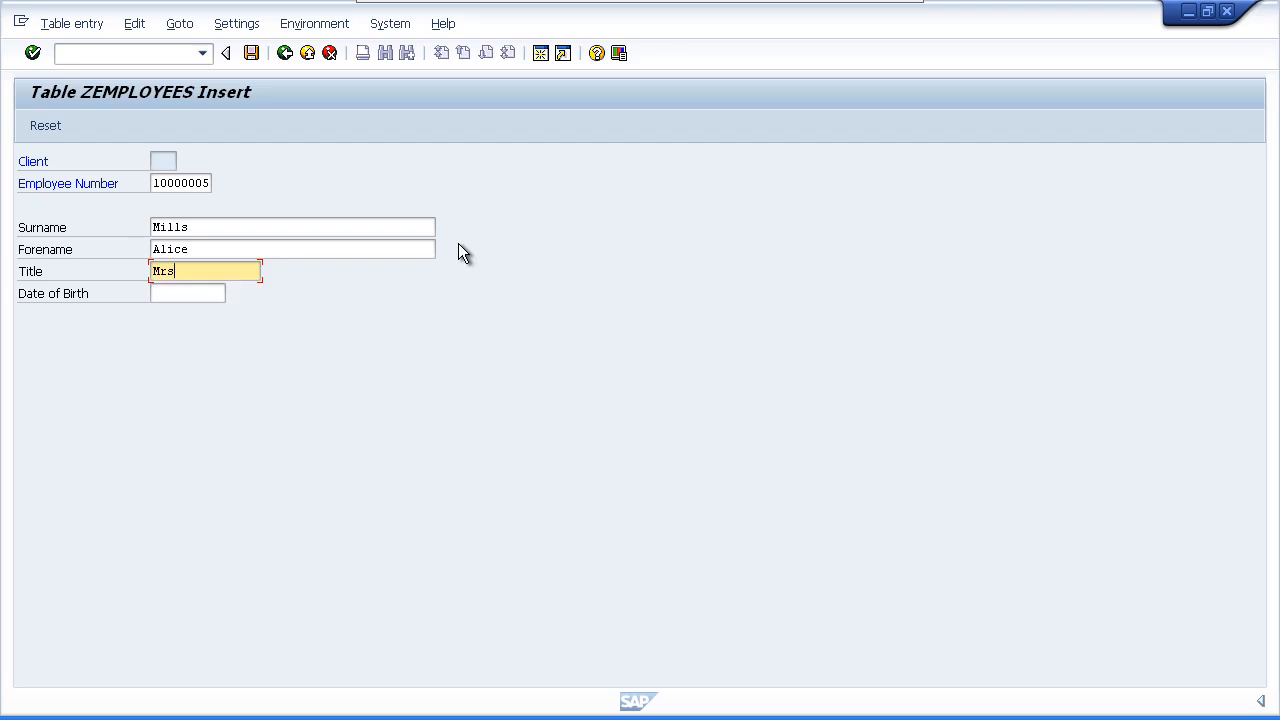
key(Tab)
text(16.08/2000)
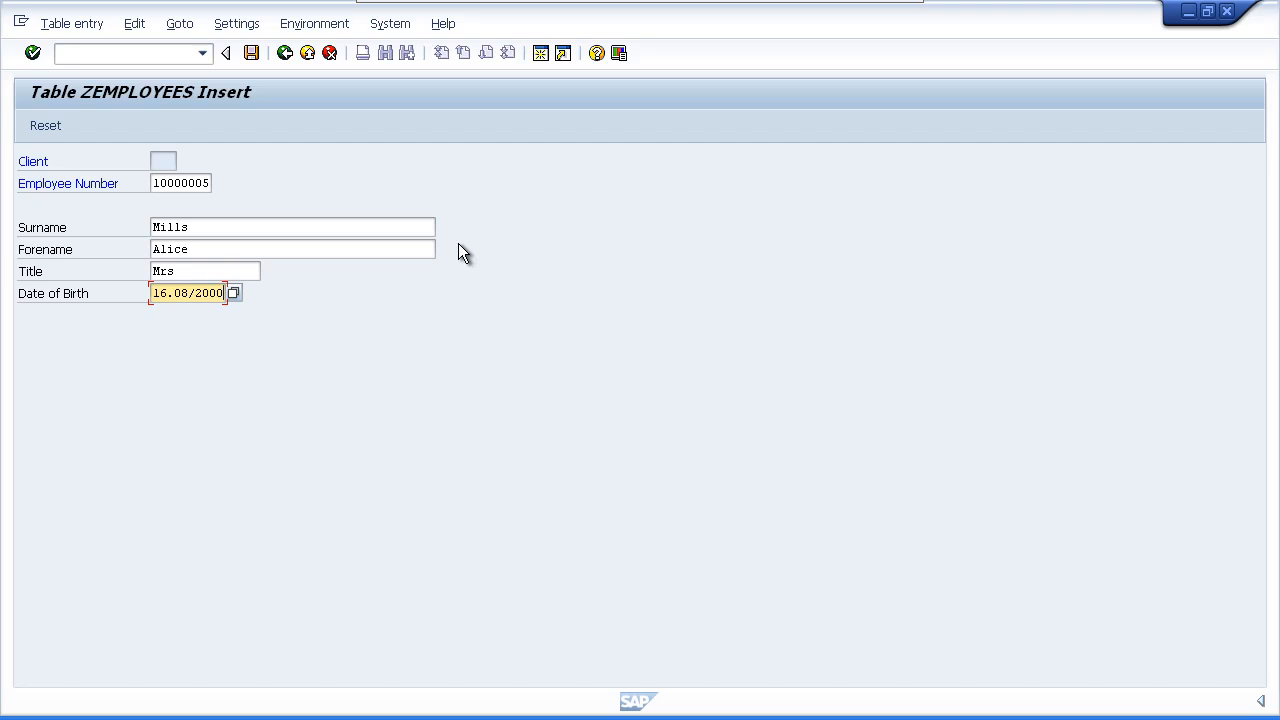
key(Return)
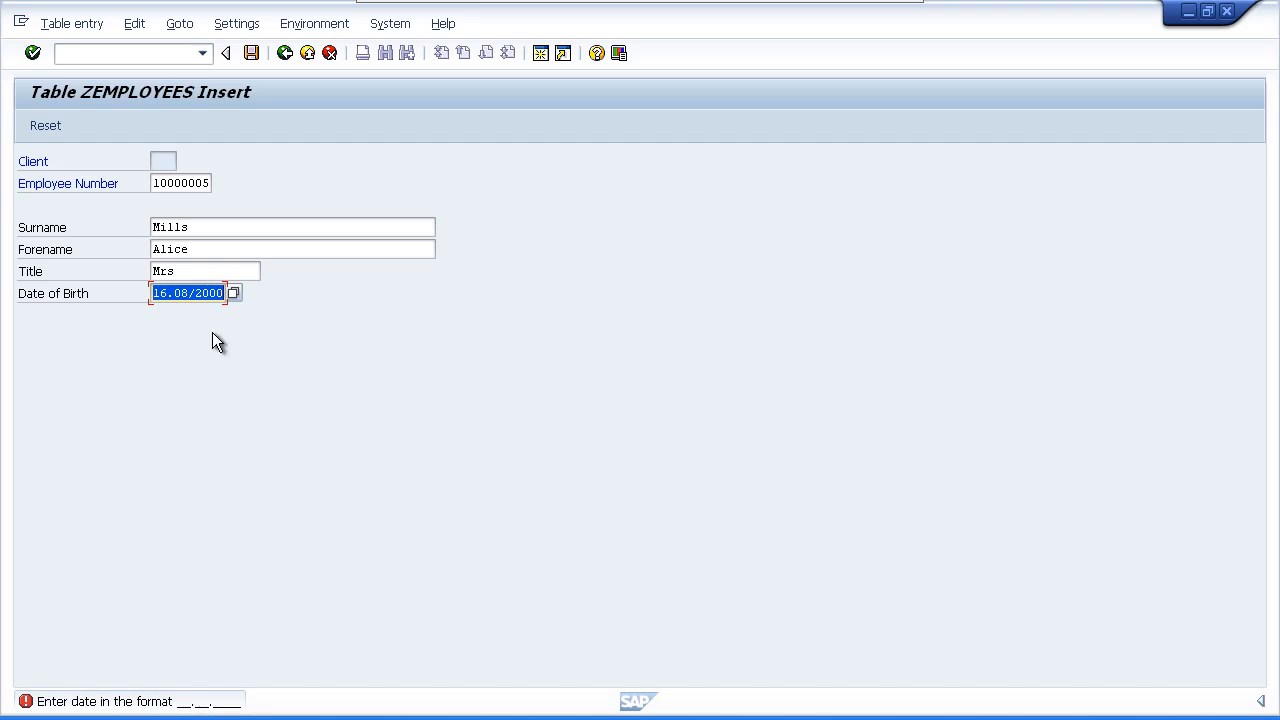
Replace the slash in the fifth employee's date of birth with a period and save the record.
click(189, 293)
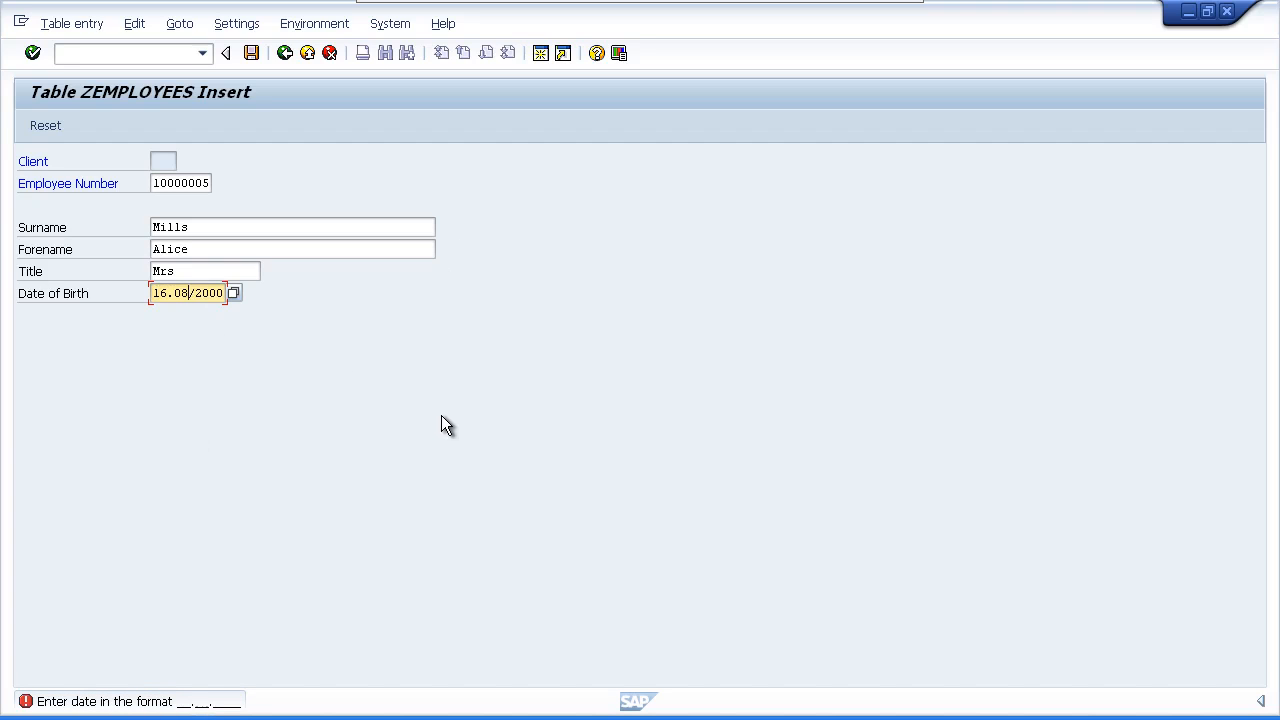
key(Delete)
key(Return)
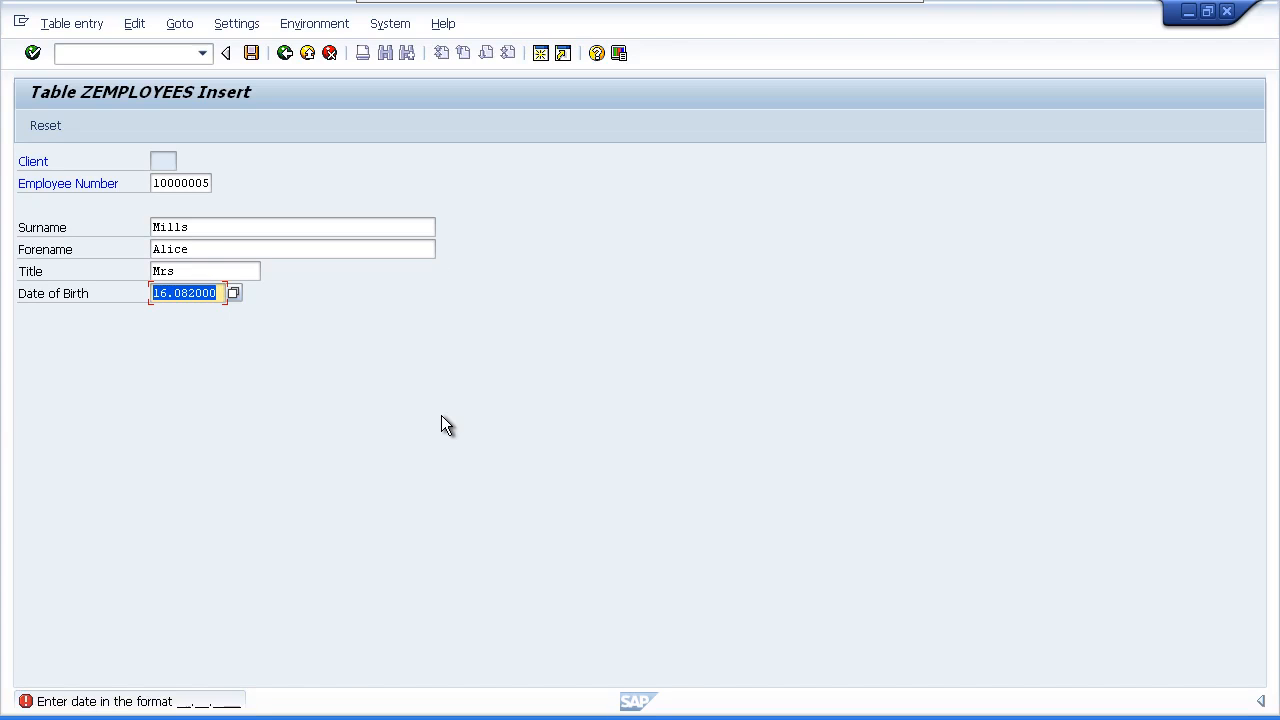
key(End)
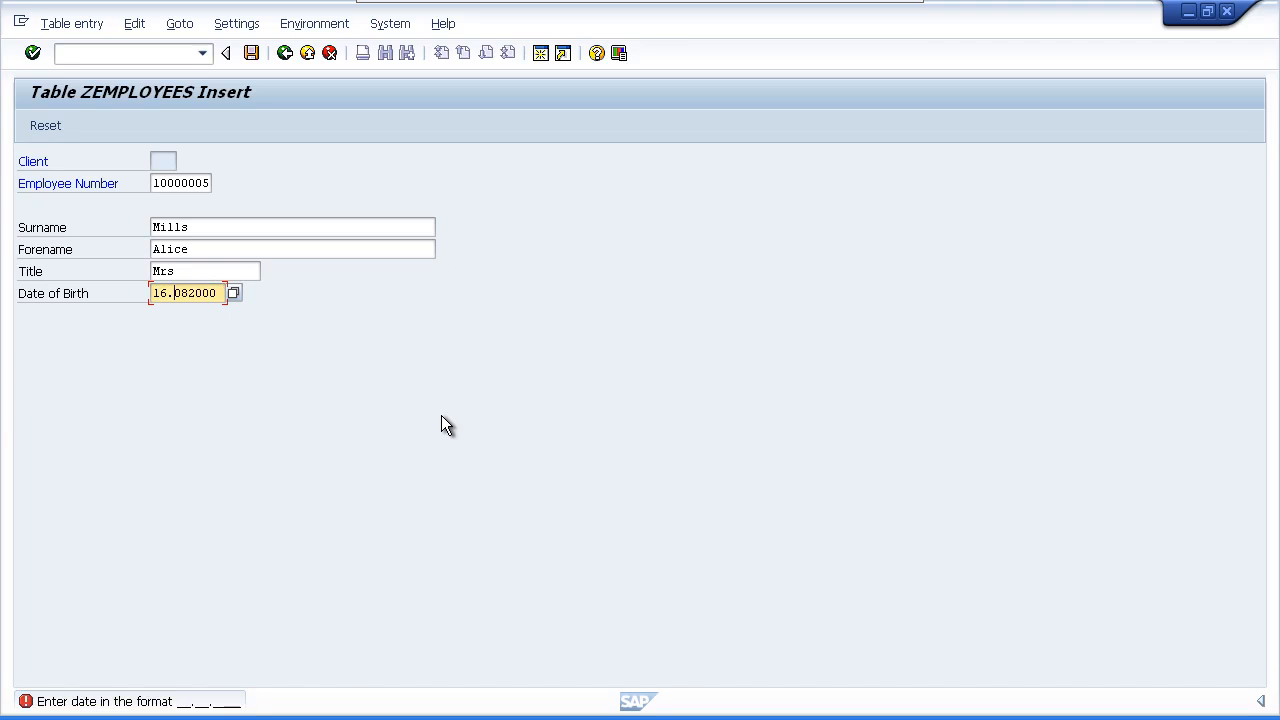
key(Right)
key(Right)
text(.)
key(Return)
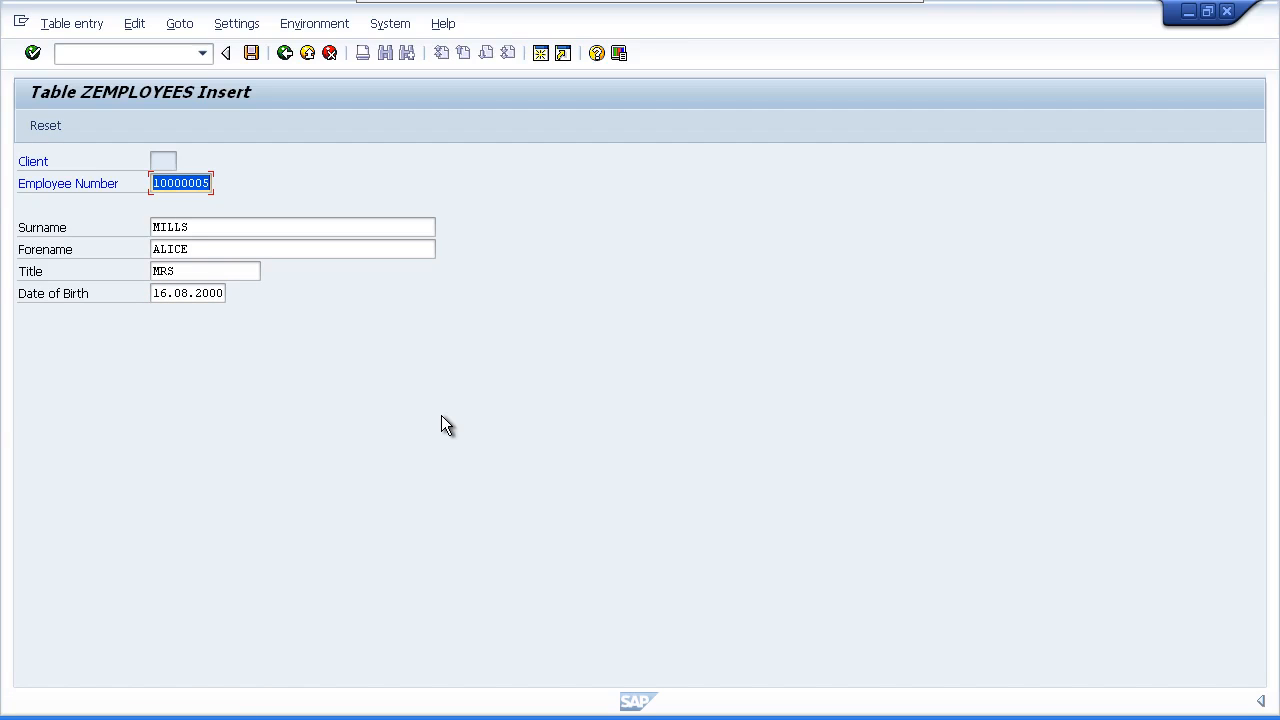
click(252, 53)
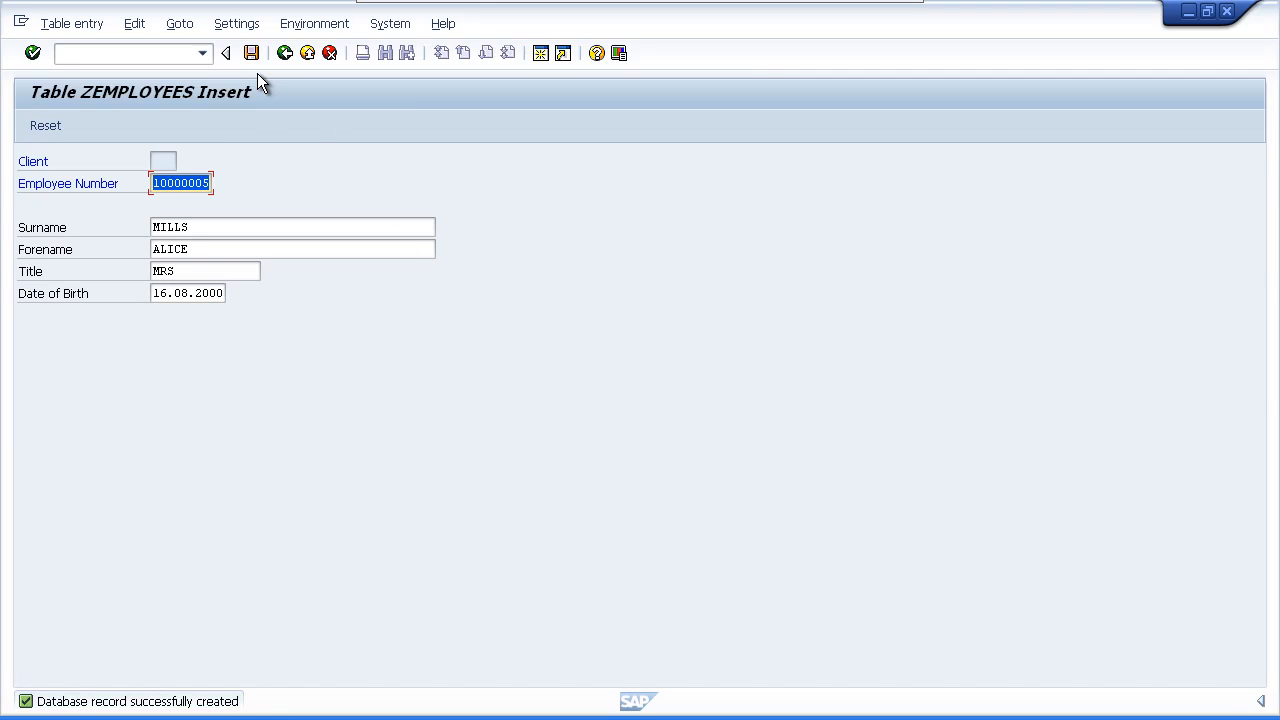